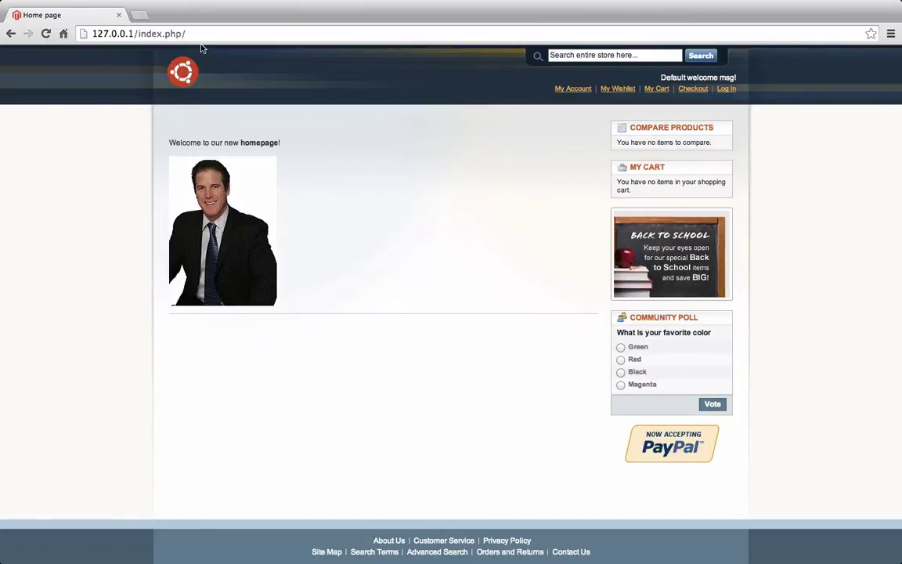
In a new tab, load the admin login page at 127.0.0.1/index.php/admin
left_click(138, 16)
type("127.0.0.1/index.php/")
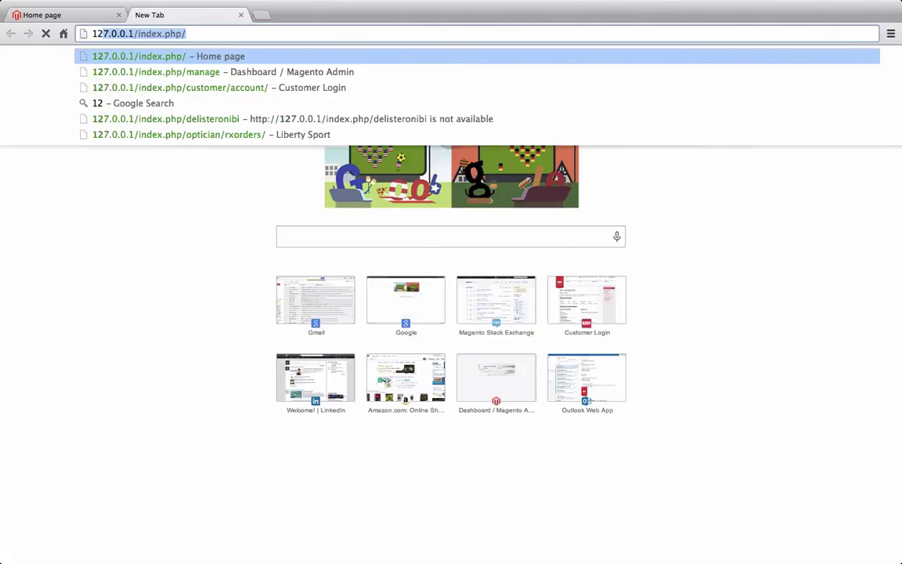
key("Right")
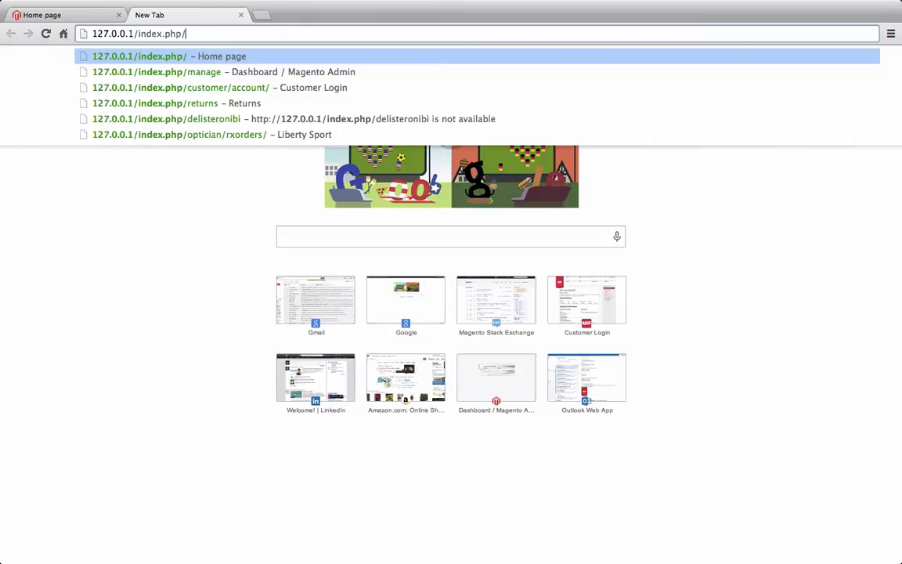
type("ad")
key("Return")
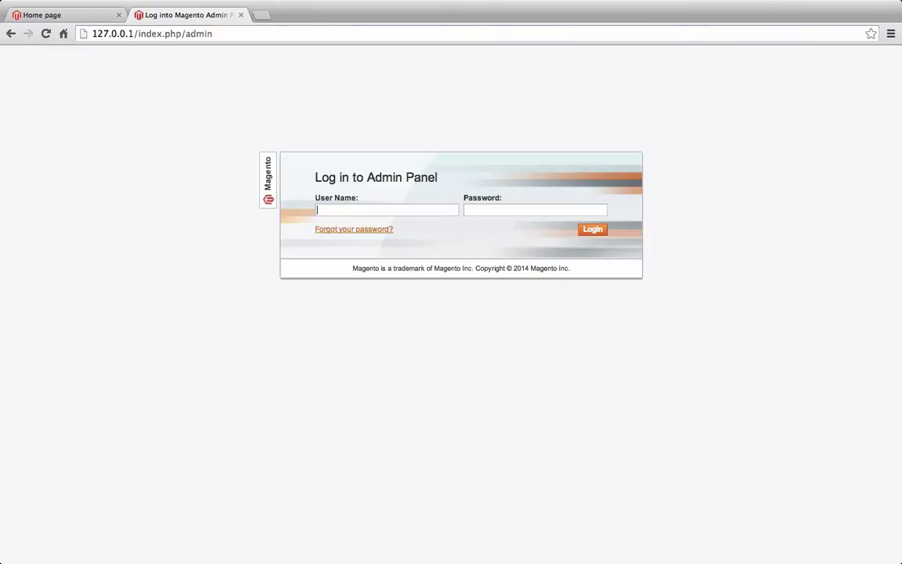
Sign in with the admin user name and password to reach the Dashboard
type("pesach")
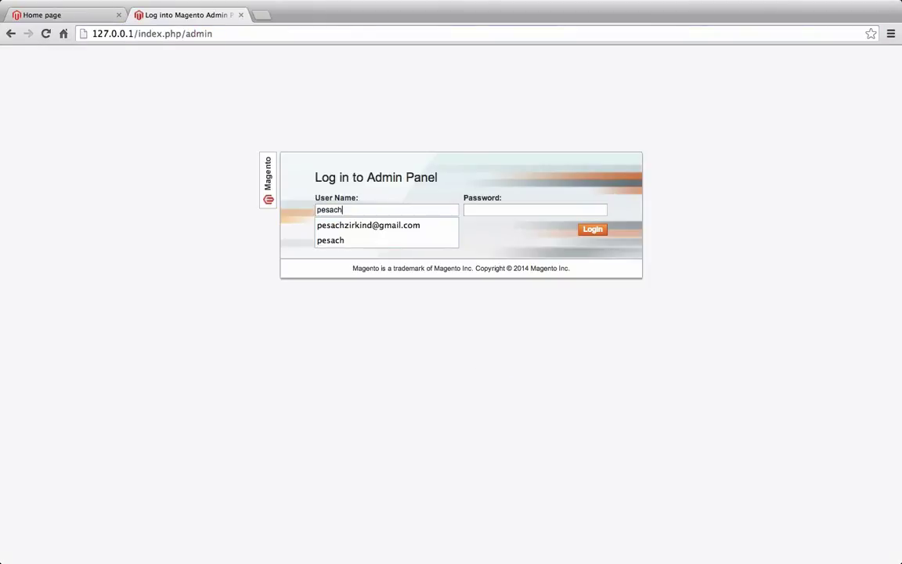
key("Tab")
type("**********")
key("Return")
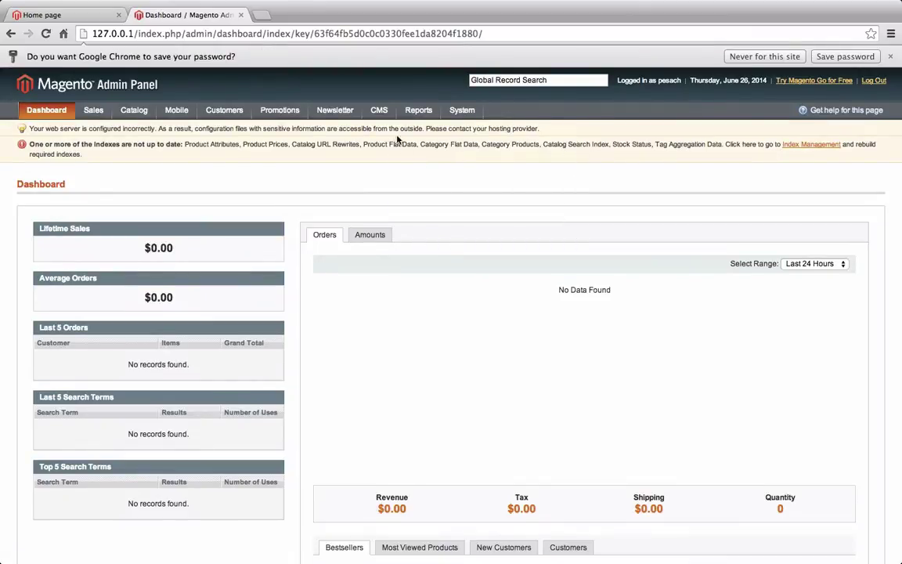
Open CMS > Pages, inspect the Home page's content, then return to the six-page list
mouse_move(380, 115)
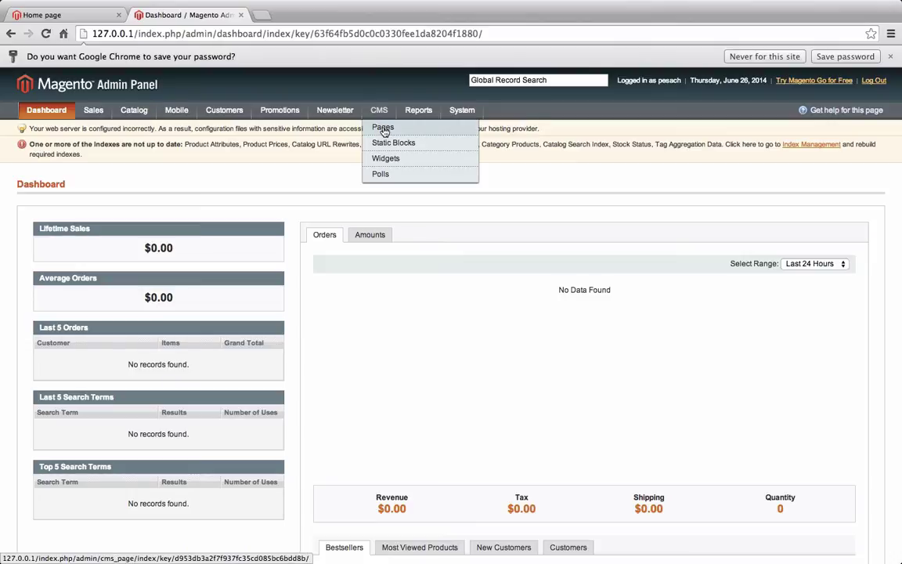
left_click(384, 130)
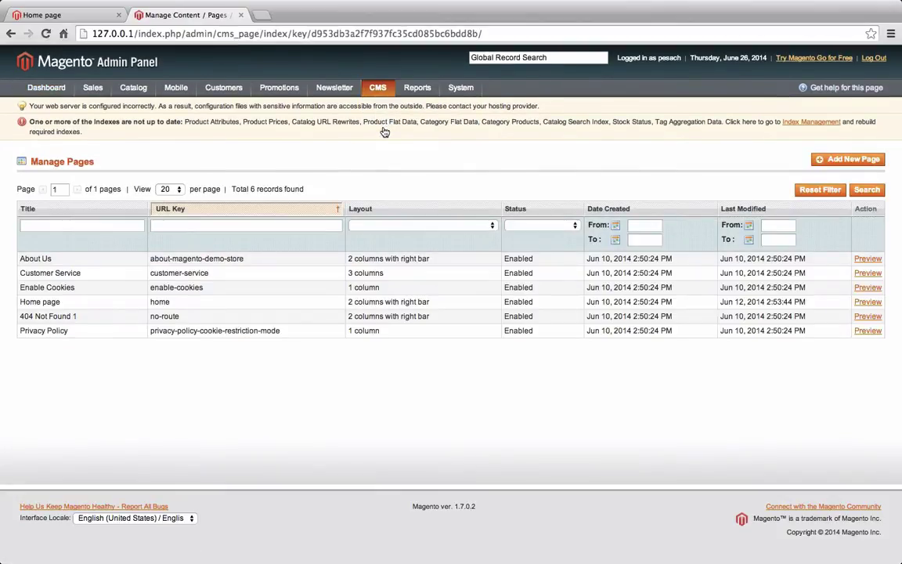
left_click(268, 303)
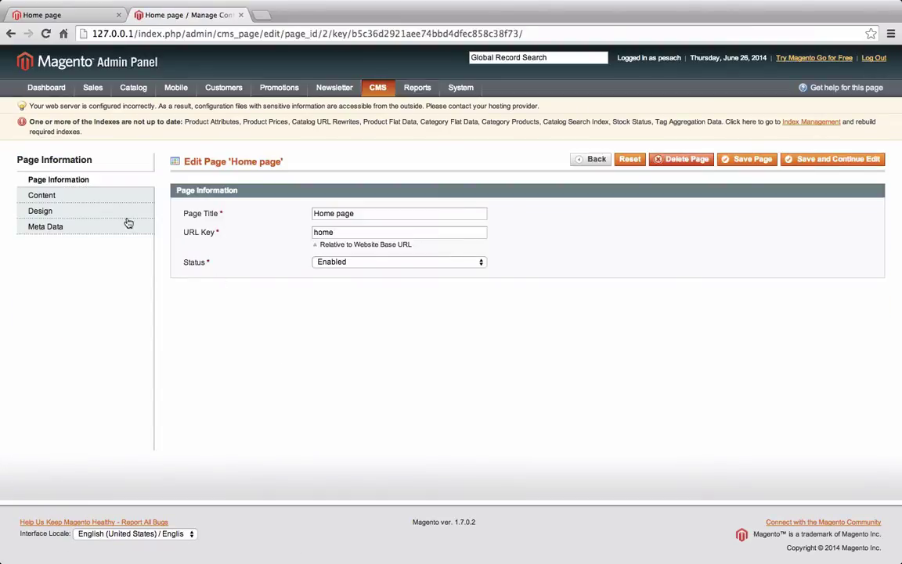
left_click(99, 196)
scroll(307, 457, "down", 1)
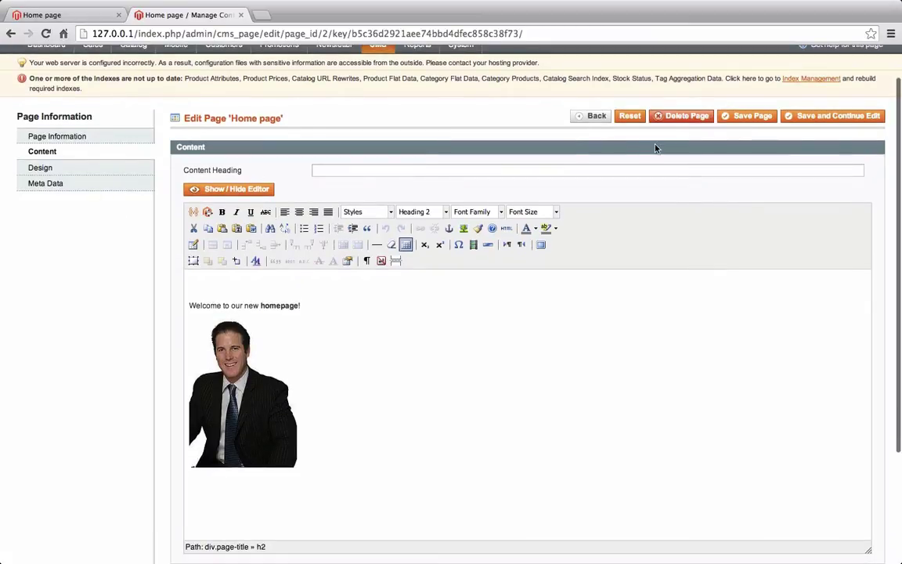
left_click(595, 116)
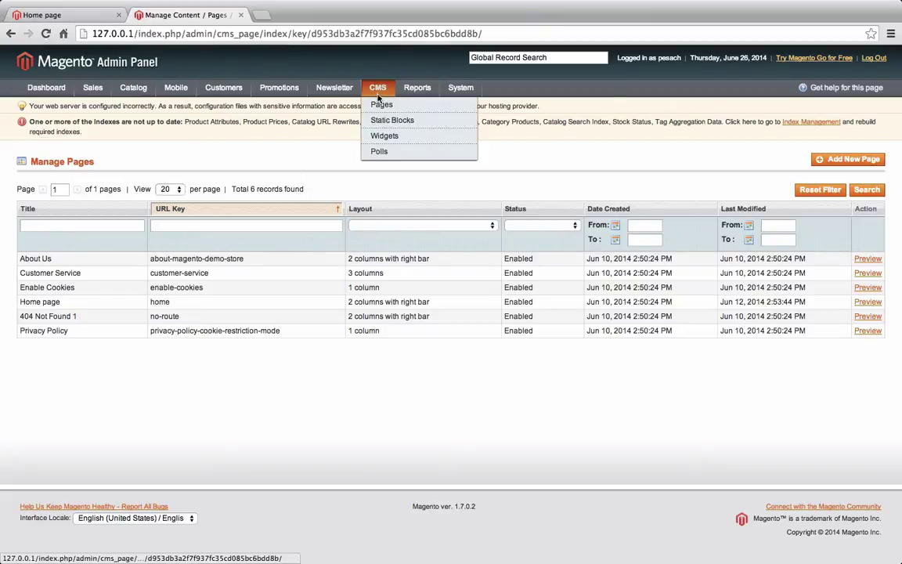
left_click(380, 106)
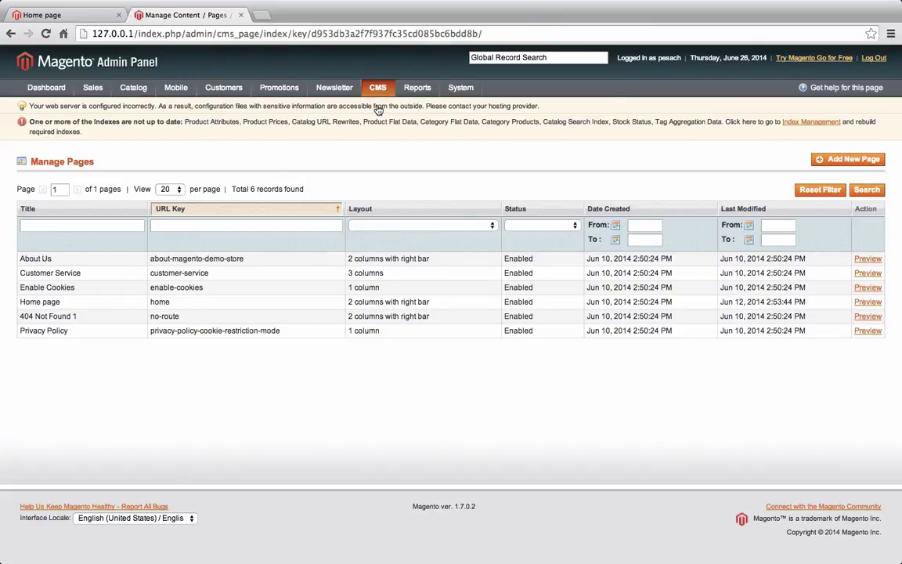
Add an Enabled page titled 'Bob's Deals' with URL key boba and show its Content section
left_click(850, 161)
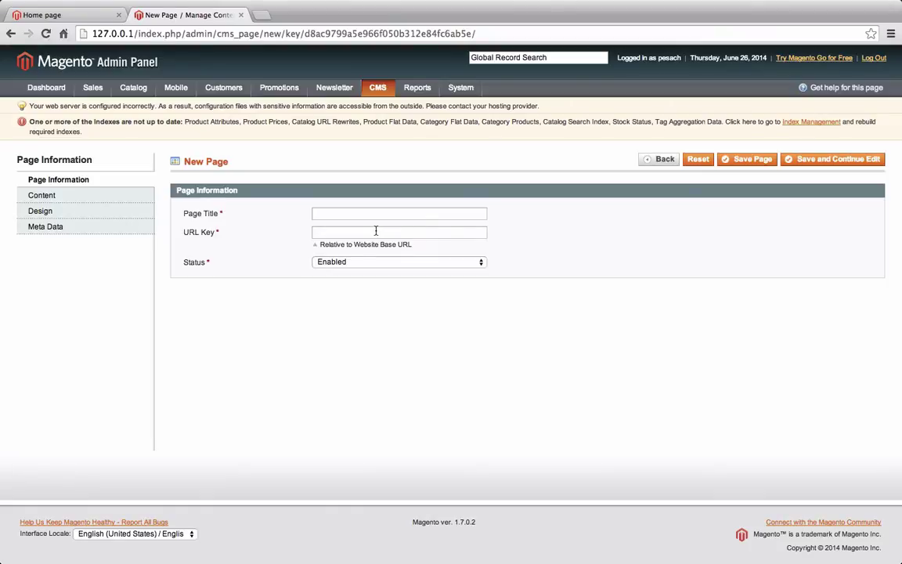
type("boba")
left_click(345, 213)
type("Bob's Deals")
left_click(339, 264)
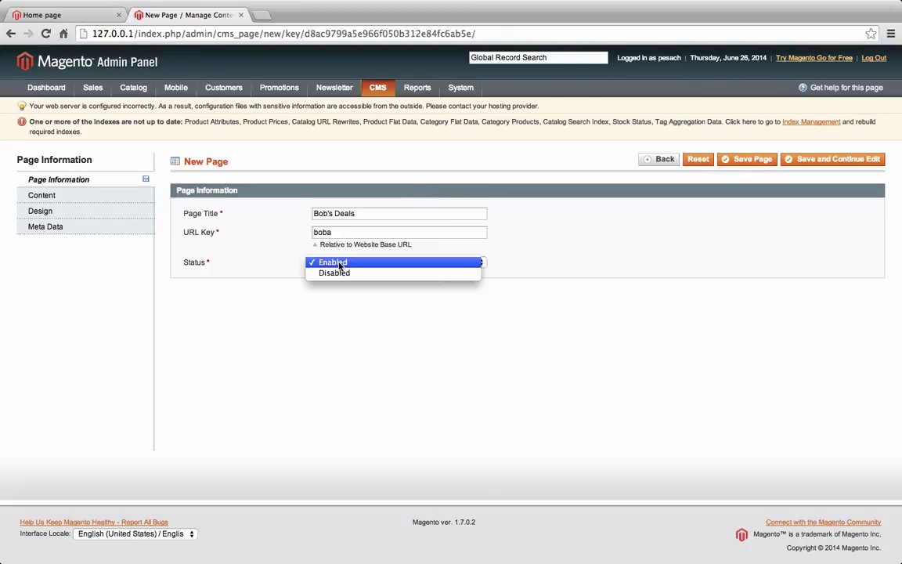
left_click(339, 265)
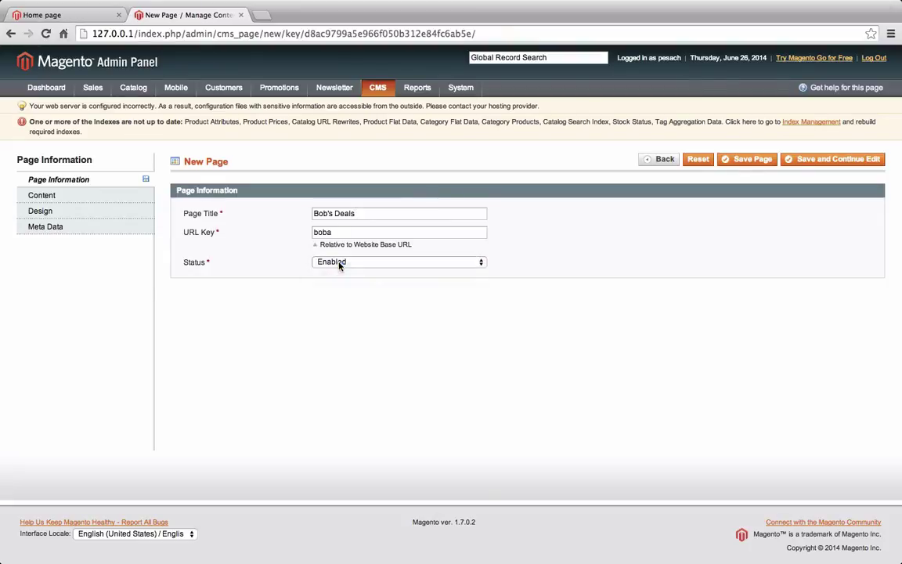
left_click(69, 195)
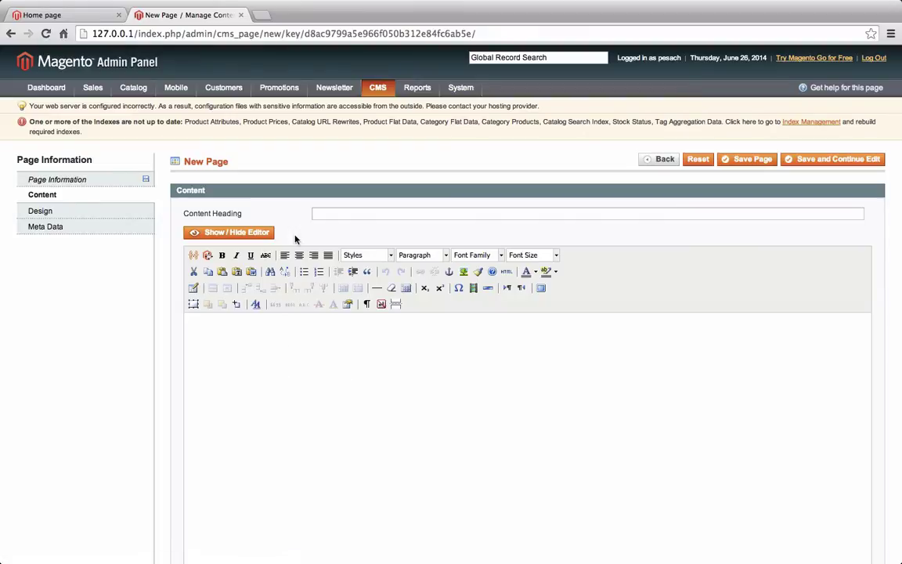
Enter the content heading 'Bob's Special's of the day', correcting the misspelled word
left_click(335, 213)
type("Bob's Sepecials")
key("BackSpace")
type("'s of the day")
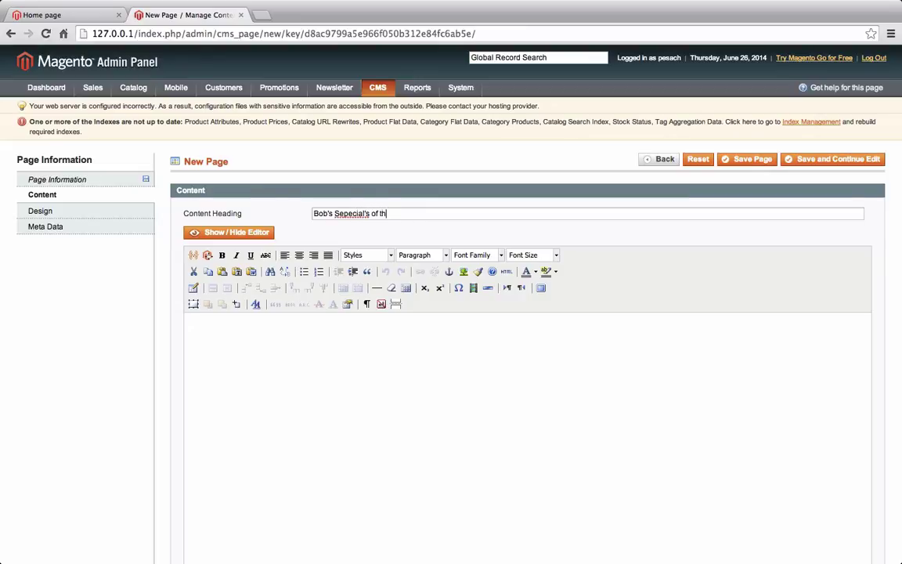
right_click(362, 214)
left_click(384, 217)
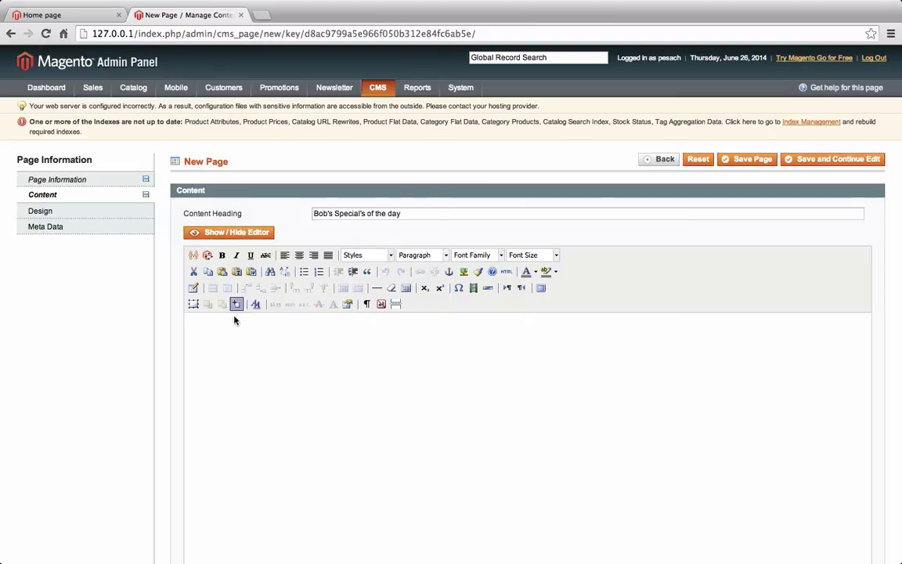
Write a body line in the editor giving a contact phone number
scroll(529, 252, "down", 3)
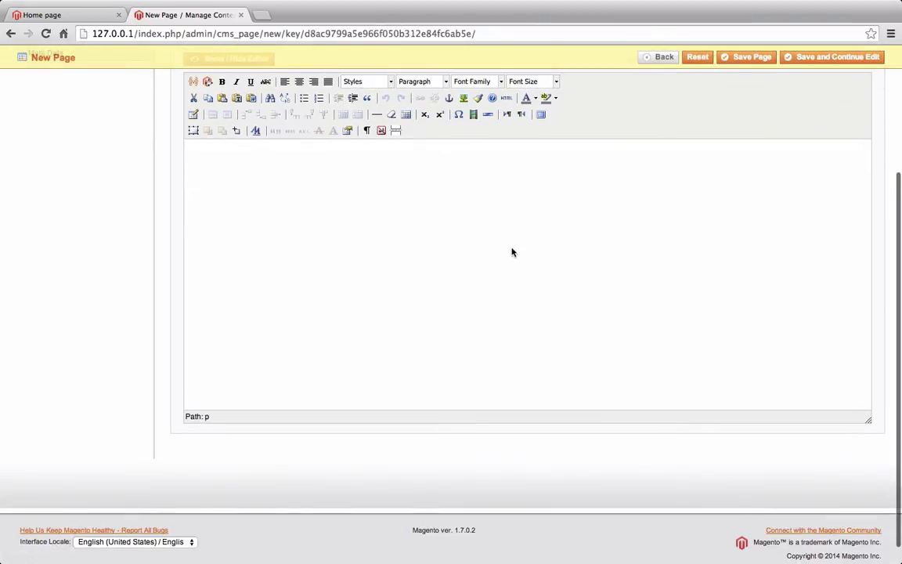
left_click(414, 239)
type("Y")
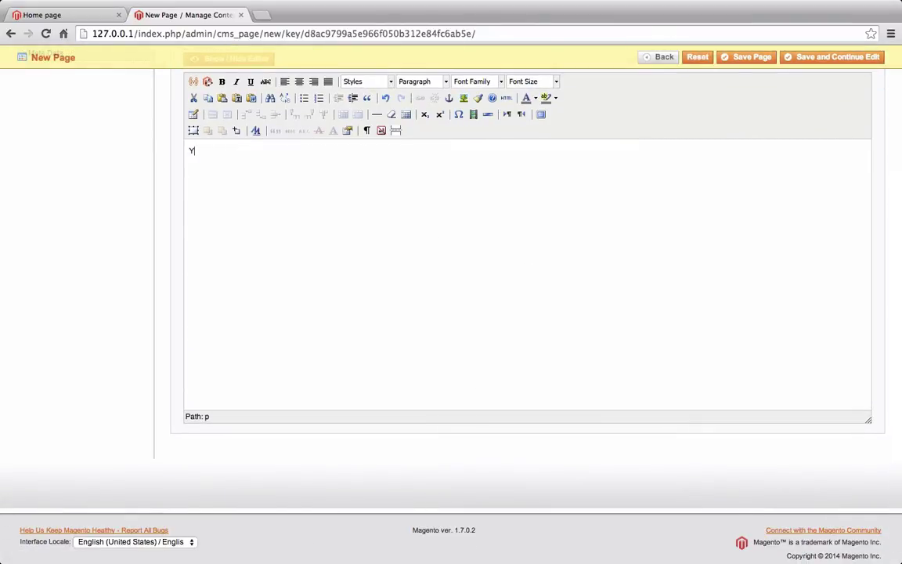
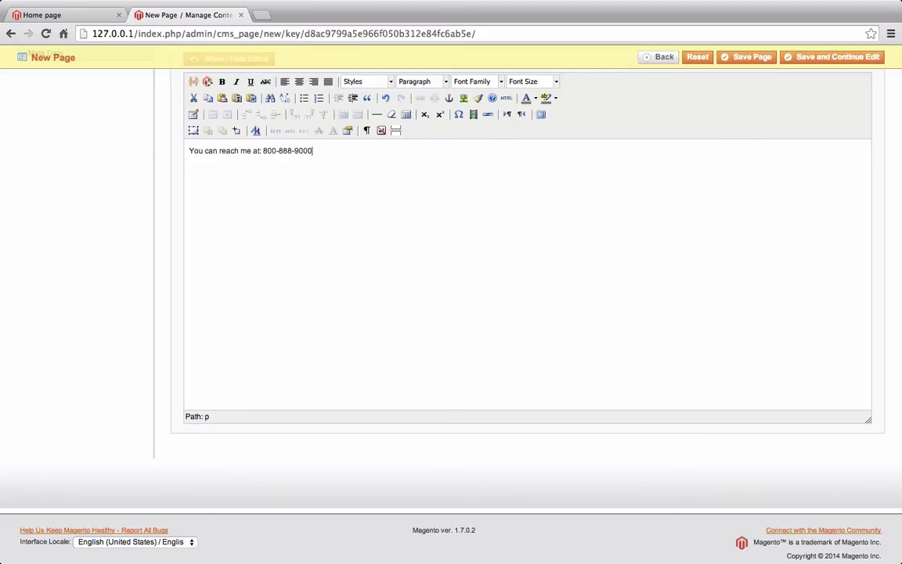
Save the page and check its URL key boba under Page Information
left_click(849, 63)
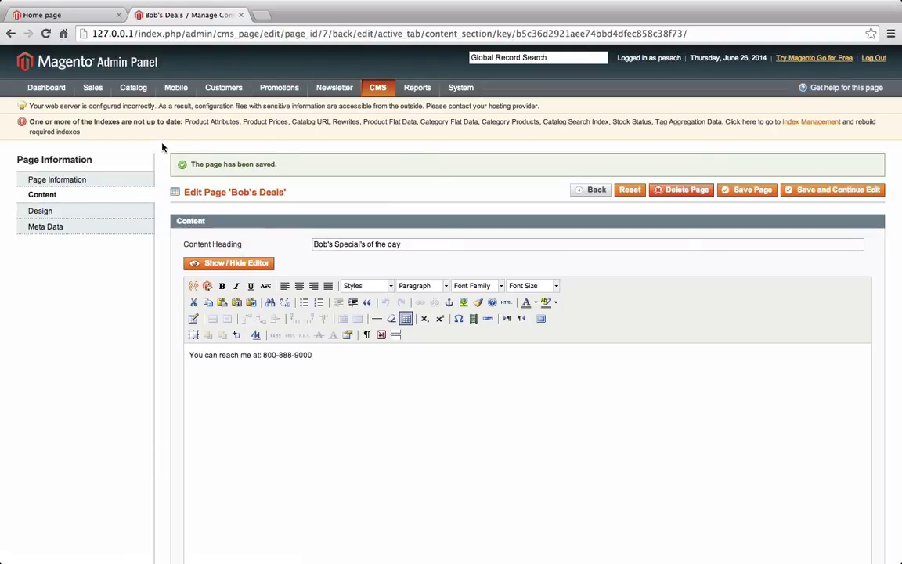
left_click(86, 179)
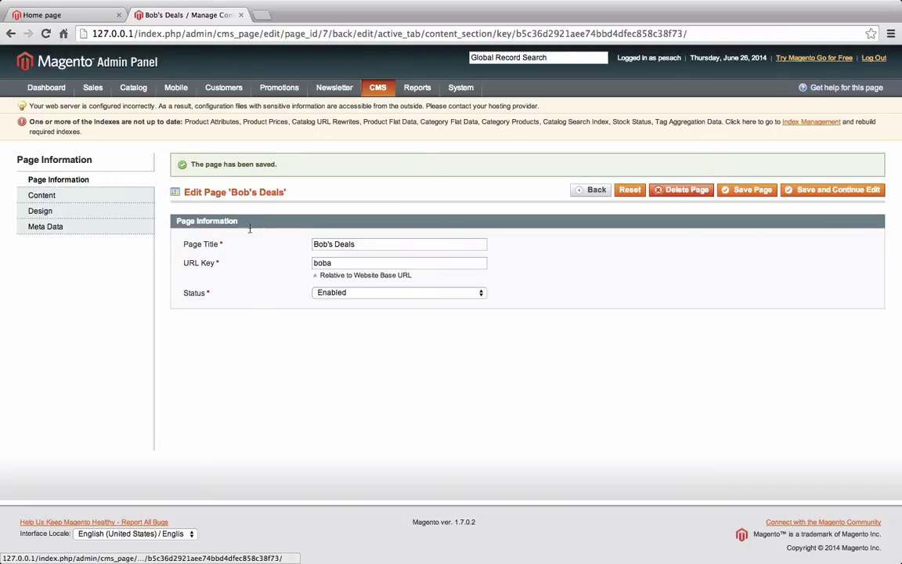
double_click(334, 263)
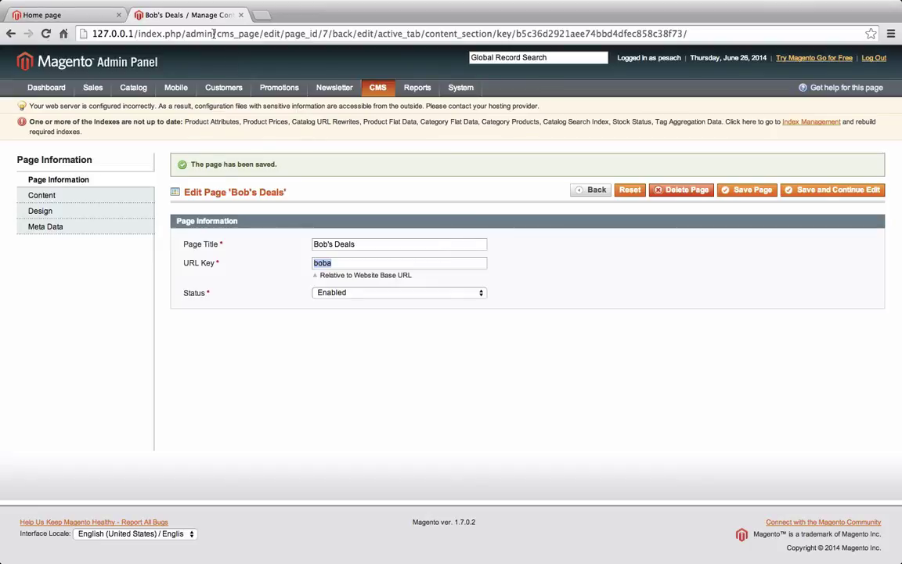
View the live Bob's Deals page at 127.0.0.1/index.php/boba on the storefront
left_click(73, 19)
left_click(197, 33)
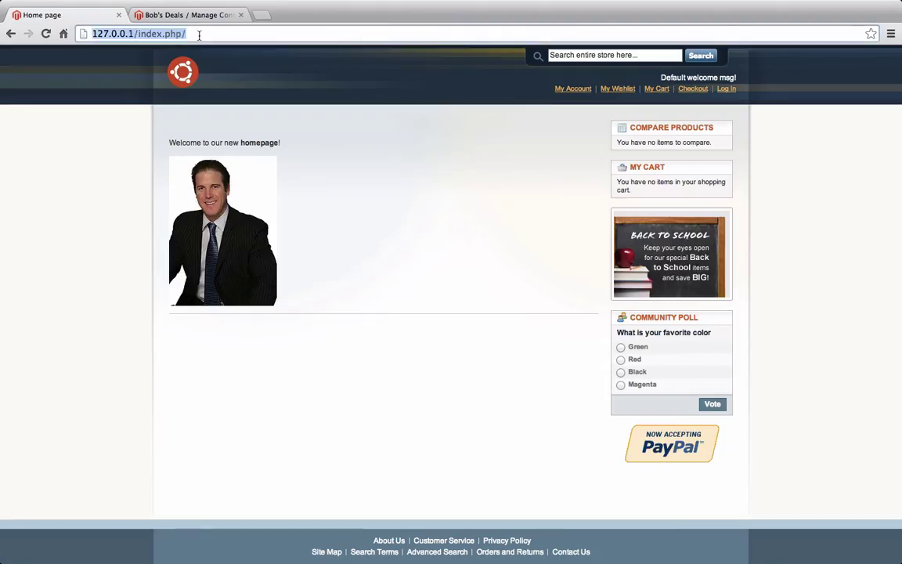
key("Right")
type("boba")
key("Return")
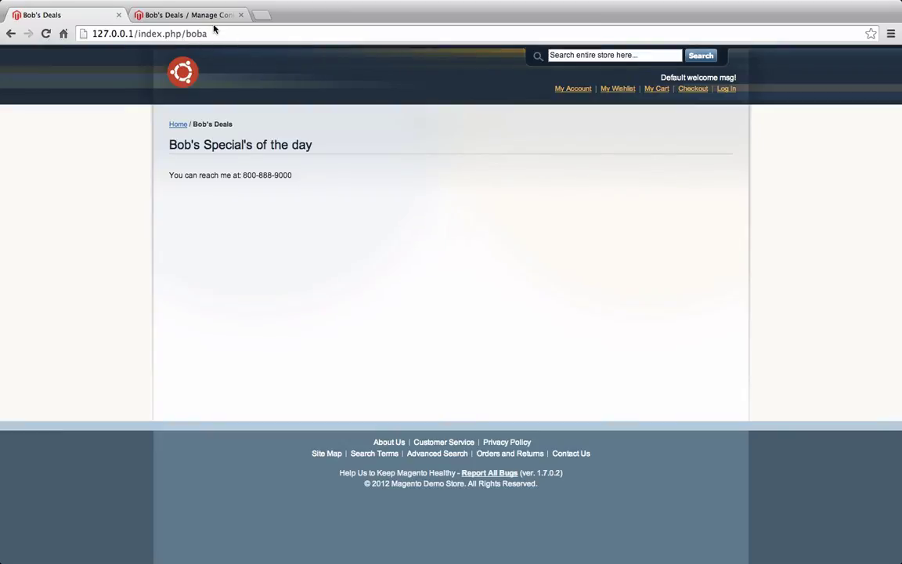
left_click(208, 16)
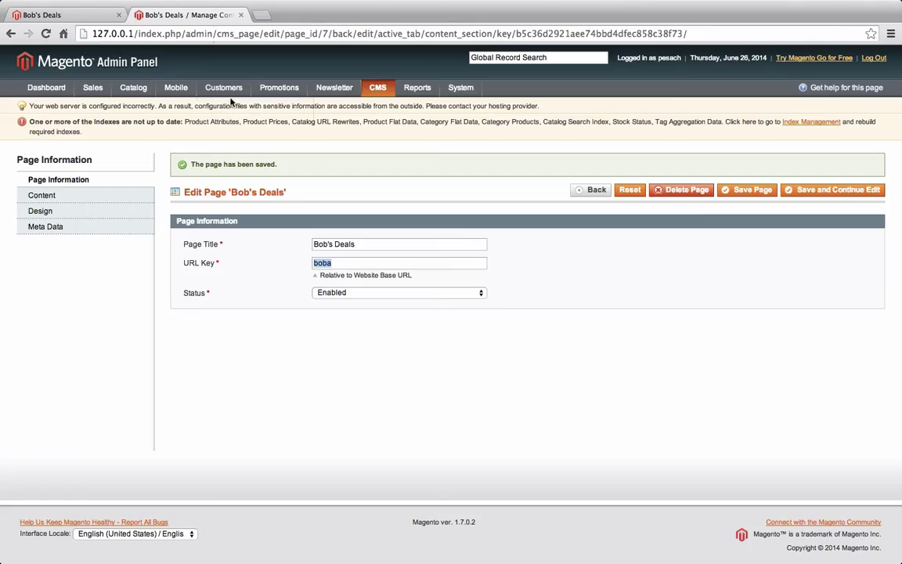
Reopen Bob's Deals from CMS > Pages, change its URL key from boba to bob, and save
left_click(511, 281)
mouse_move(377, 89)
left_click(378, 161)
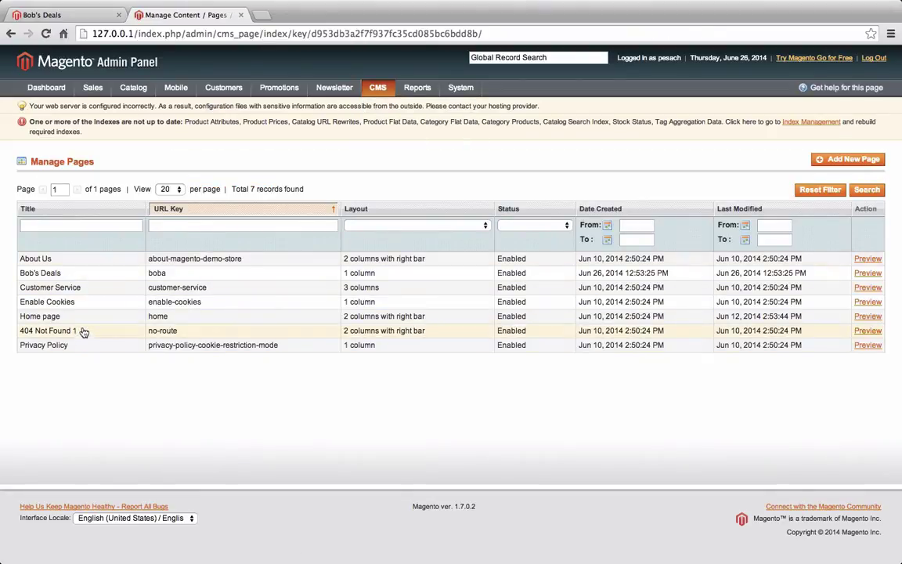
left_click(90, 276)
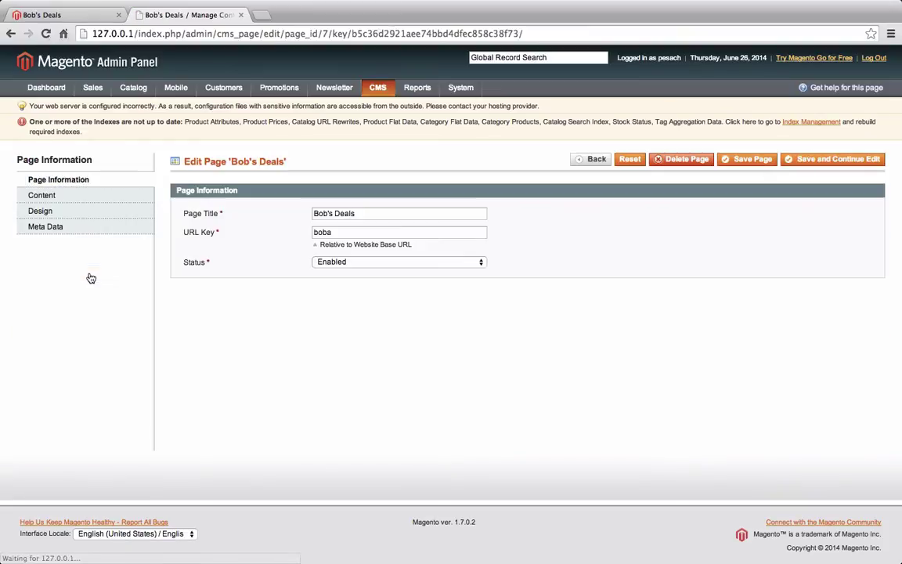
left_click(367, 233)
key("BackSpace")
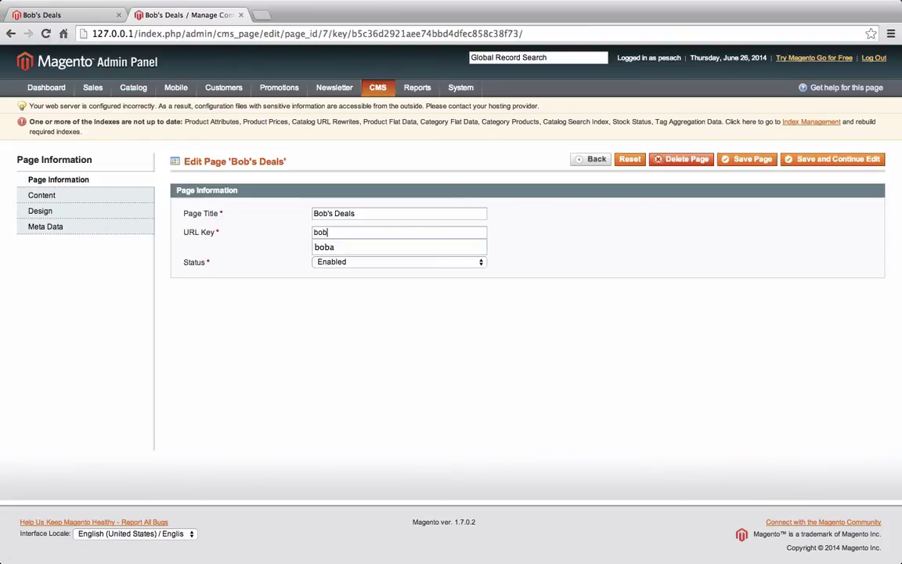
left_click(815, 166)
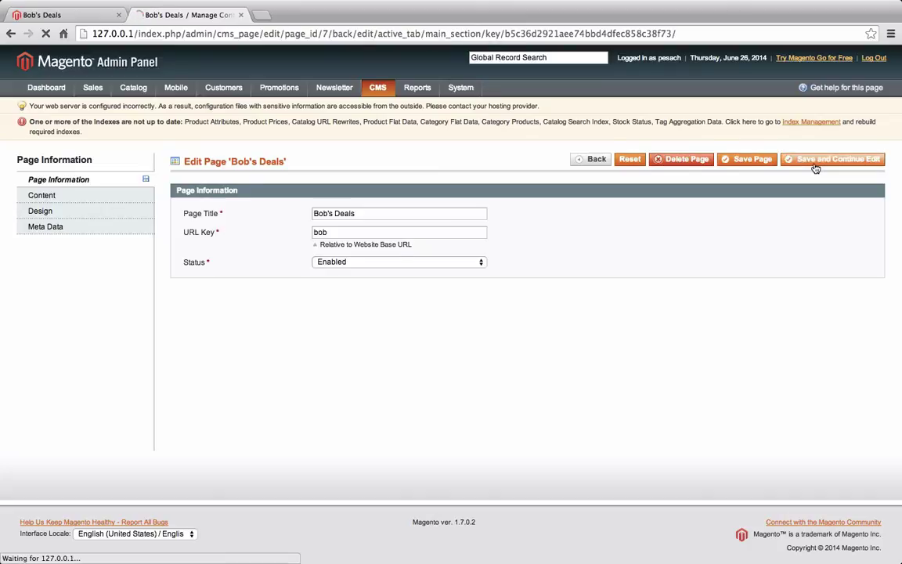
left_click(48, 15)
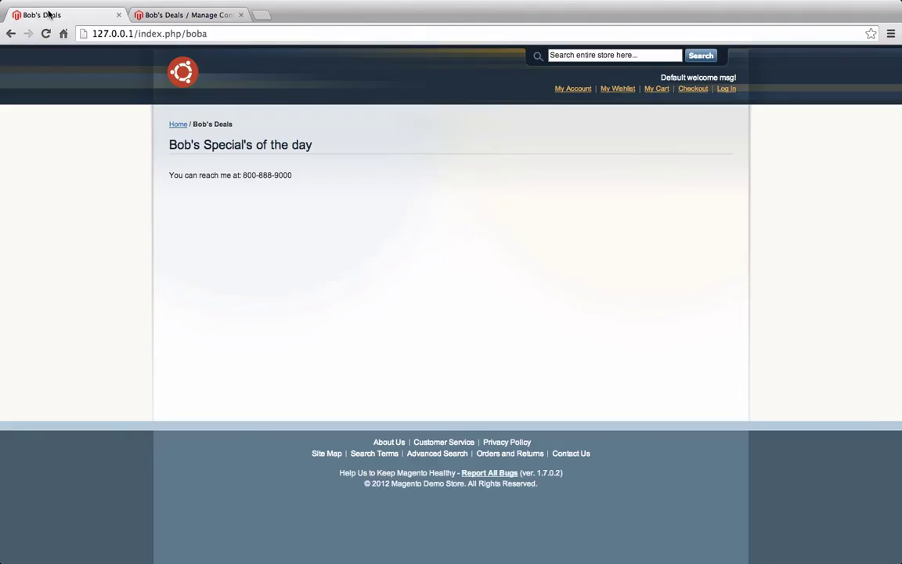
Load Bob's Deals at the new storefront address index.php/bob
left_click(195, 33)
key("Right")
key("BackSpace")
key("Return")
Try the old index.php/boba address and see it return 404 Not Found
left_click(232, 33)
key("Right")
type("a")
key("Return")
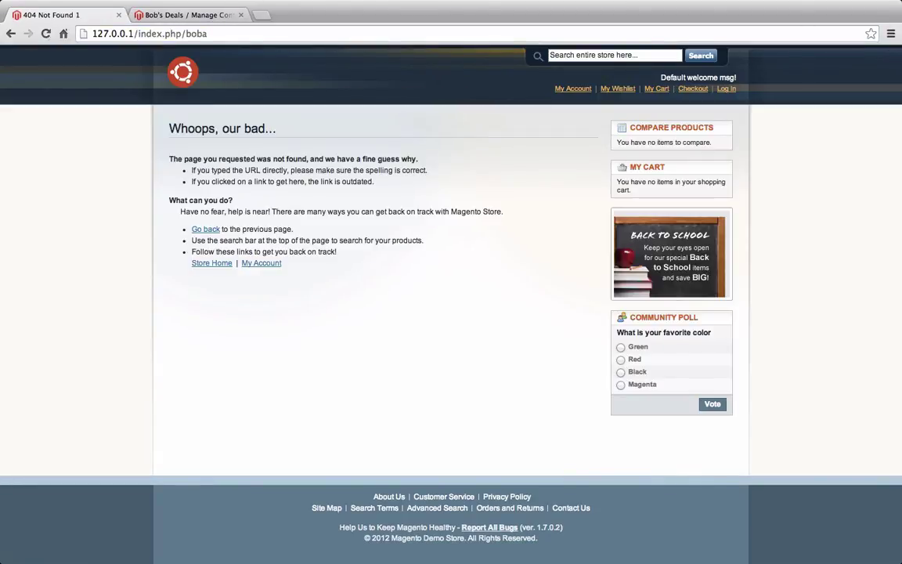
Reload index.php/bob on the storefront, then go back to the admin editor
left_click(212, 35)
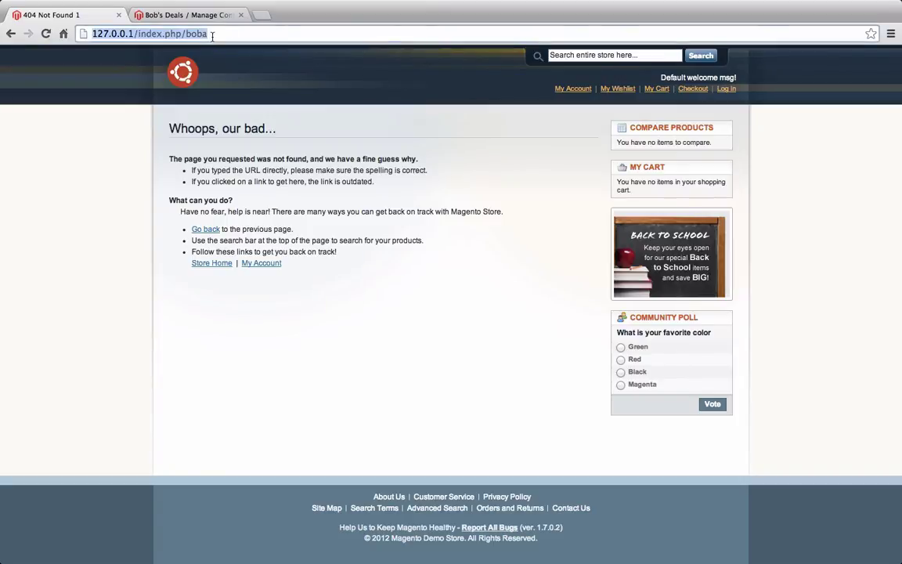
key("Right")
key("BackSpace")
key("Return")
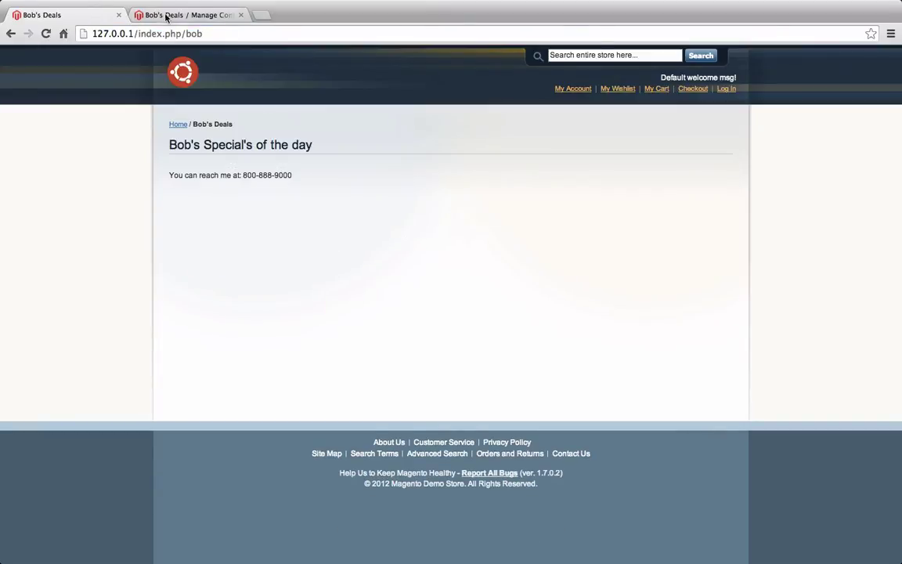
left_click(166, 17)
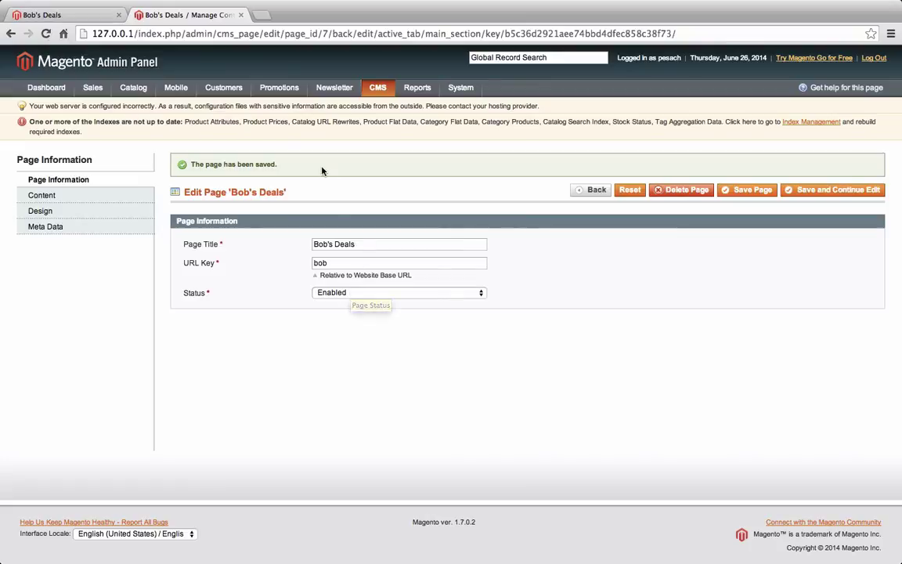
Set Bob's Deals status to Disabled and reload index.php/bob, which now shows a 404
left_click(99, 18)
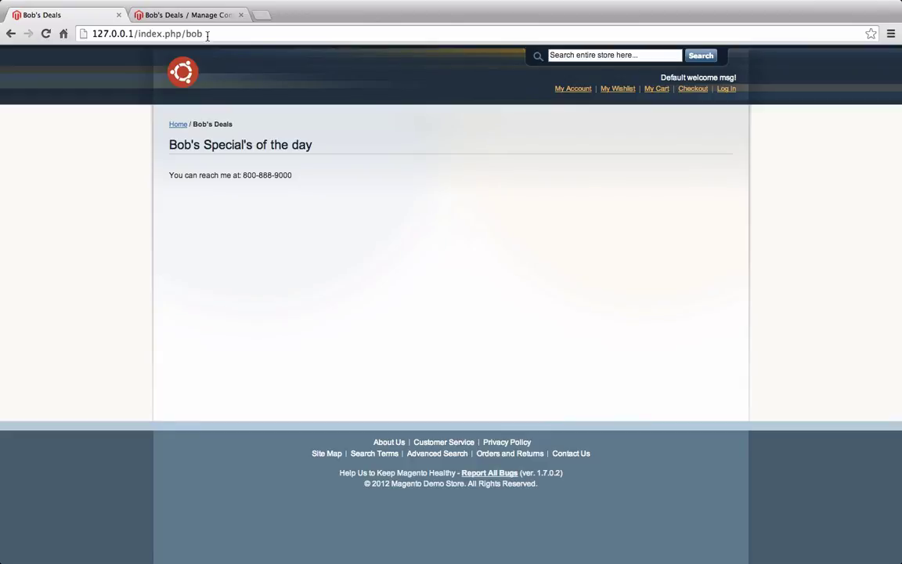
left_click(200, 15)
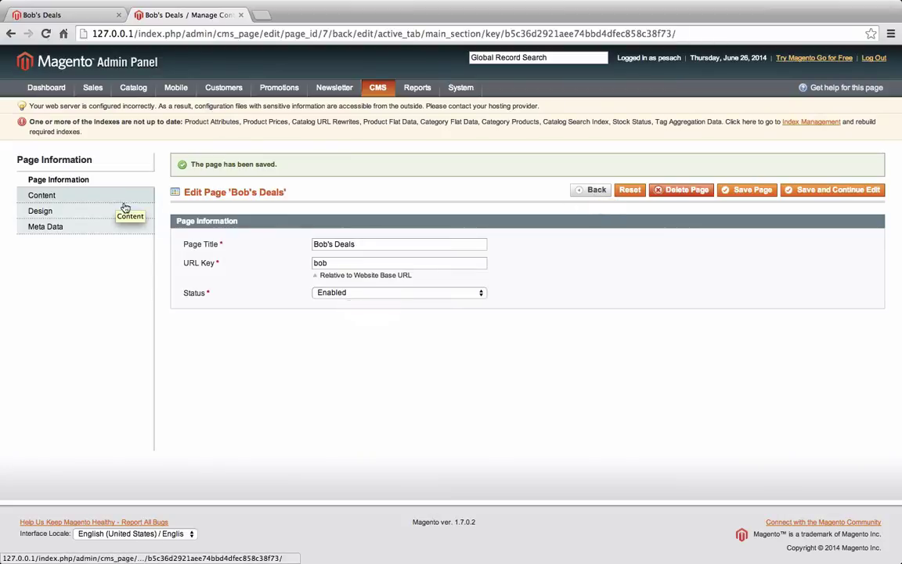
left_click(347, 293)
left_click(349, 306)
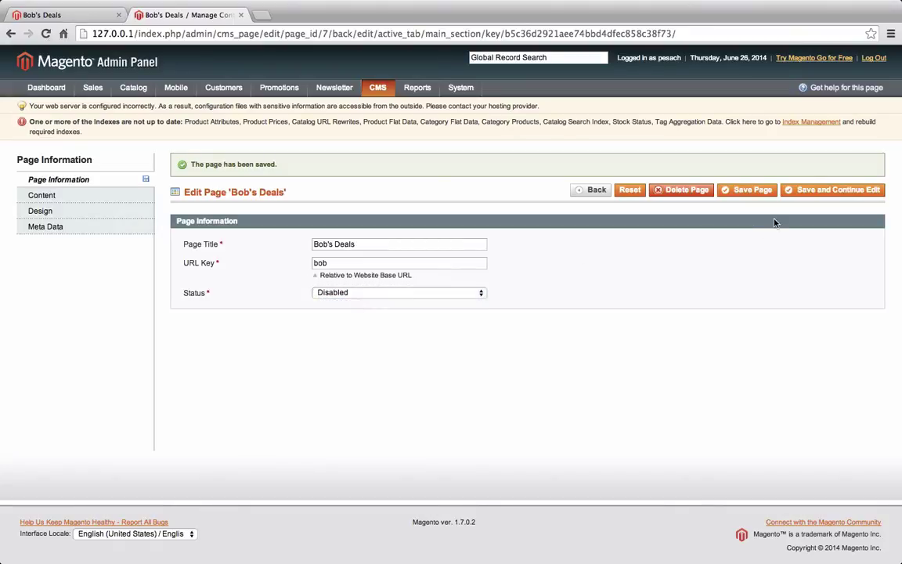
left_click(60, 14)
key("super+r")
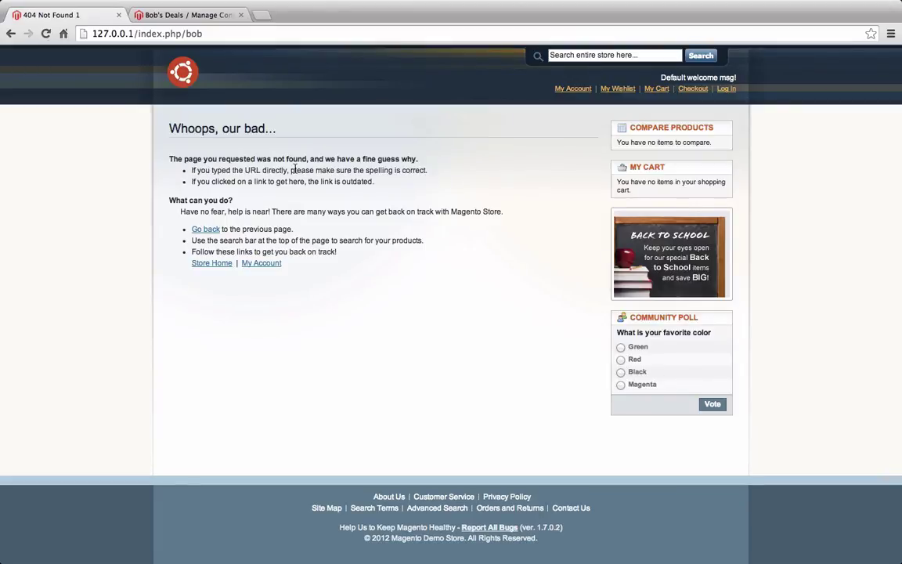
Set Bob's Deals status back to Enabled and save the page
left_click(182, 15)
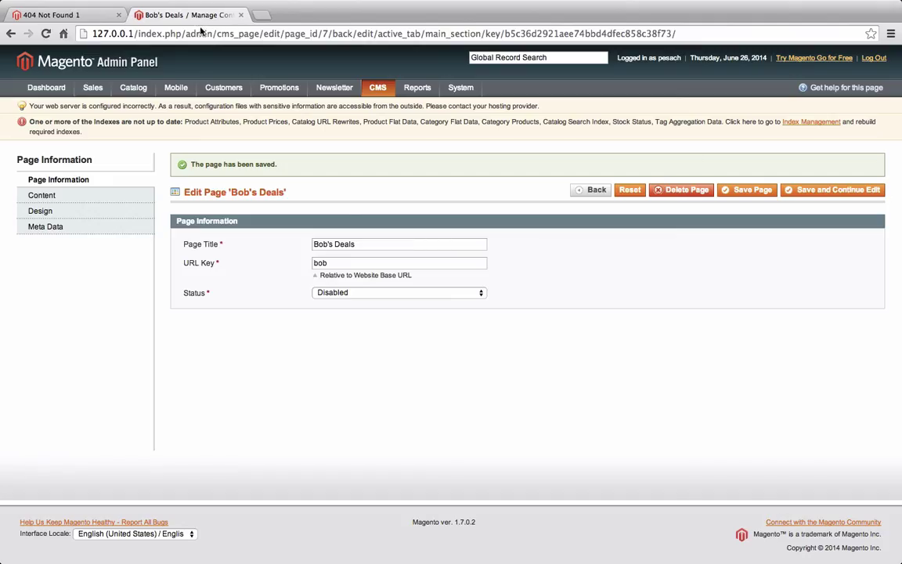
left_click(349, 293)
left_click(337, 284)
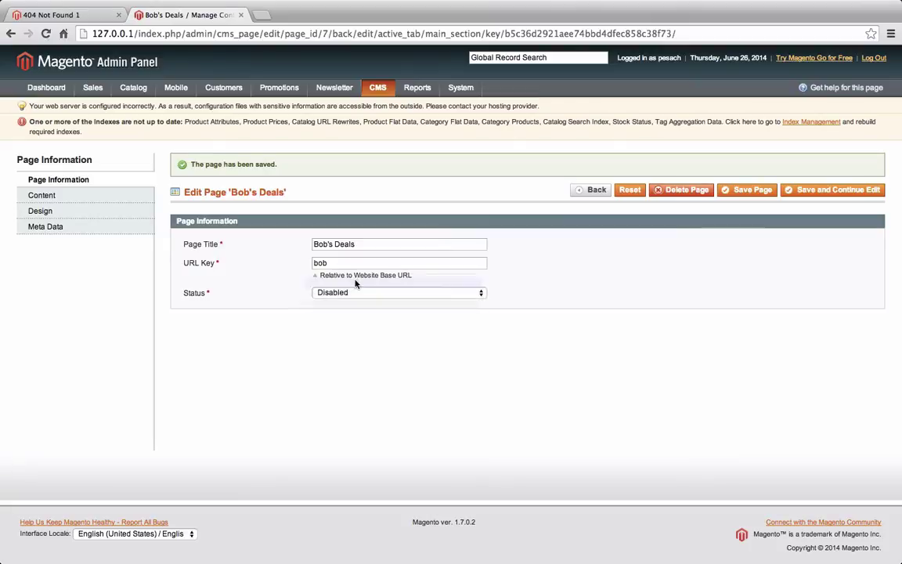
left_click(843, 195)
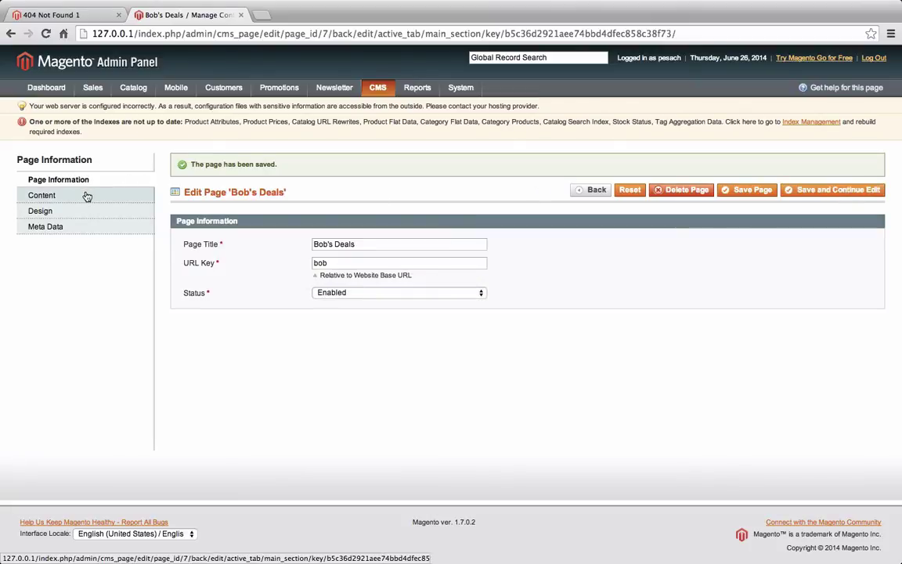
Show the page's Design settings, which list a 1 column layout
left_click(42, 195)
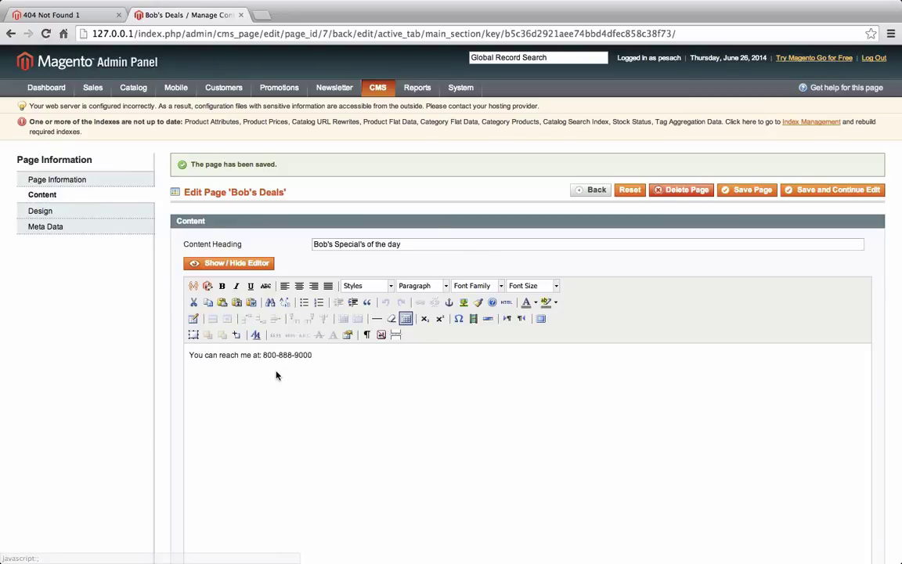
scroll(267, 360, "down", 3)
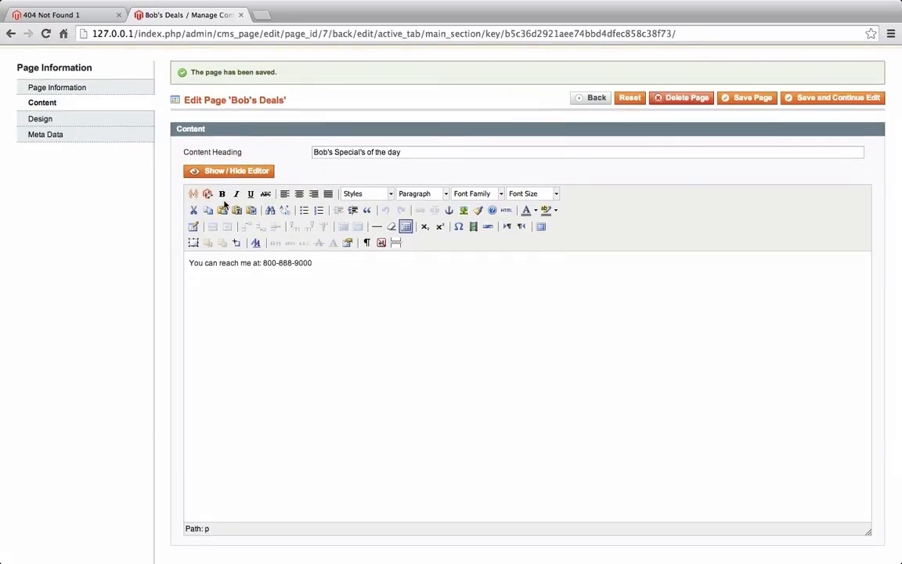
left_click(110, 123)
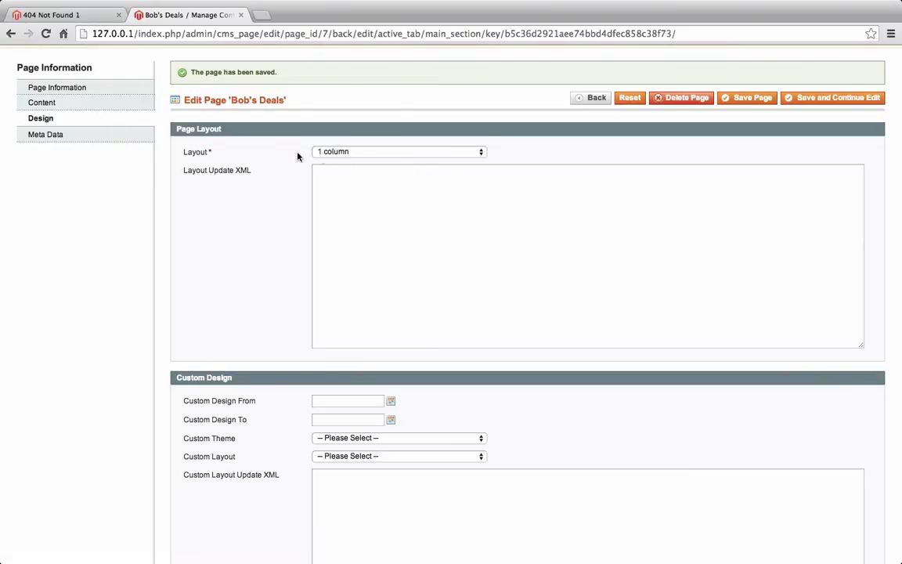
Change the Layout to '2 columns with left bar' and save the page
left_click(352, 153)
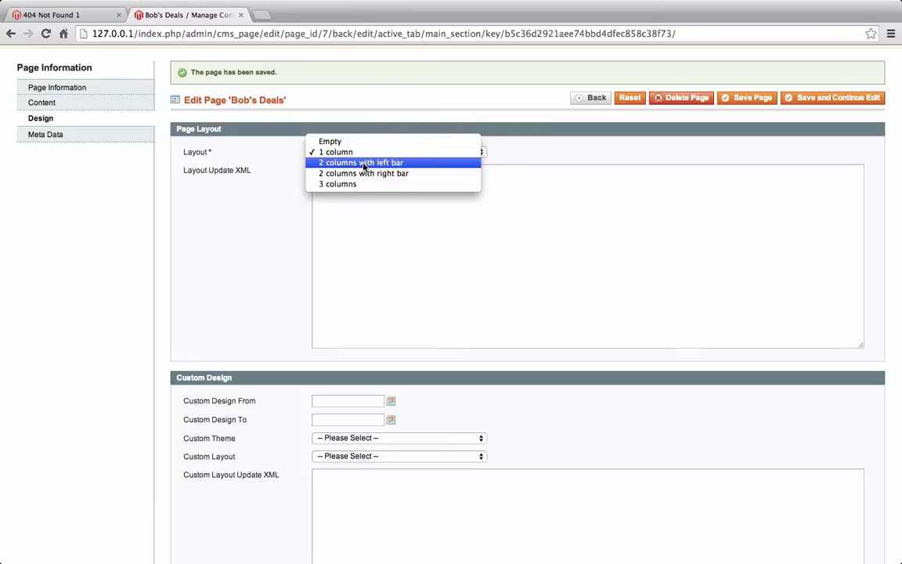
left_click(364, 163)
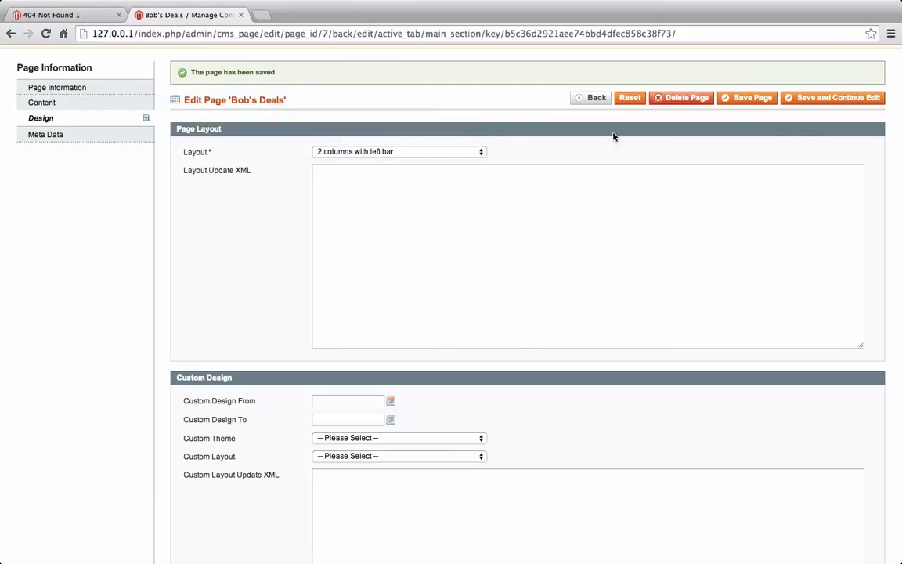
left_click(815, 98)
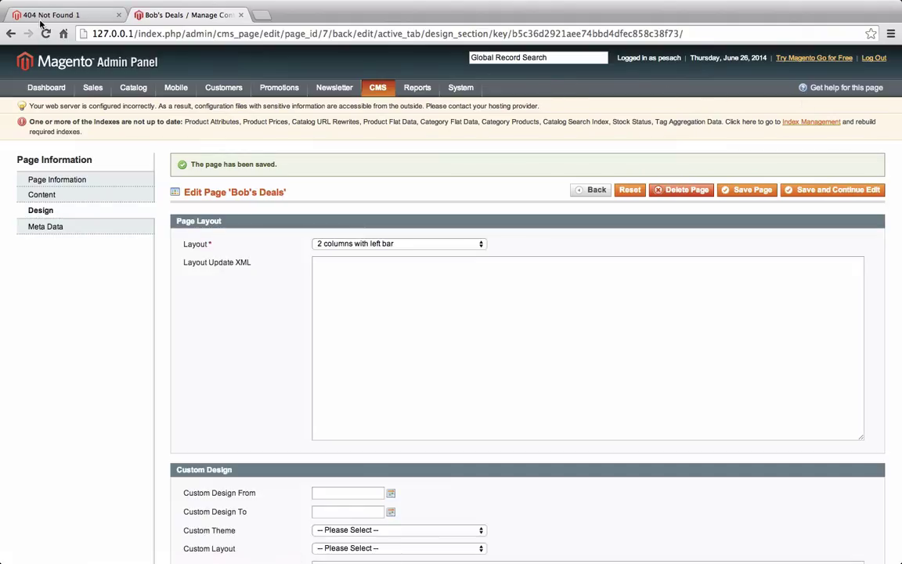
Reload the Bob's Deals storefront page to see its new left sidebar
left_click(47, 15)
left_click(236, 33)
key("Return")
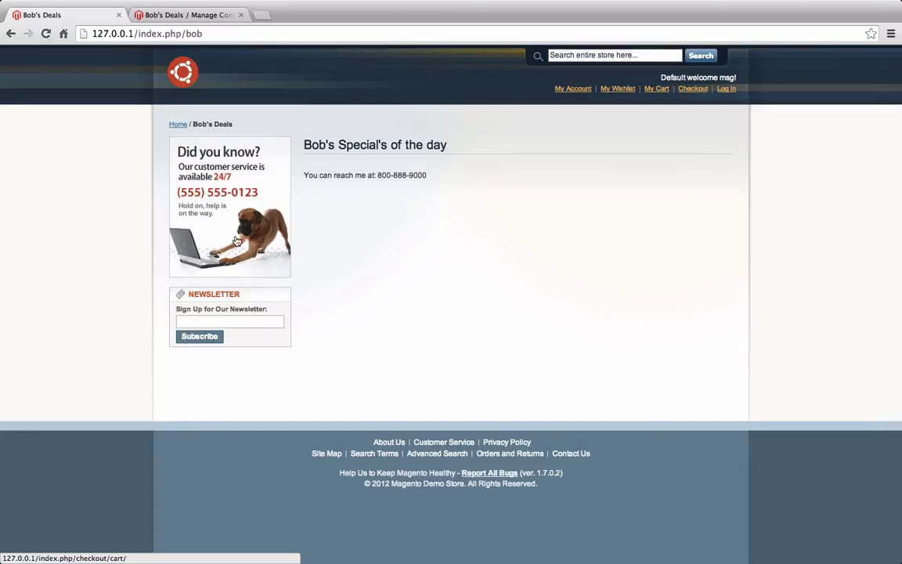
mouse_move(229, 212)
left_click(149, 14)
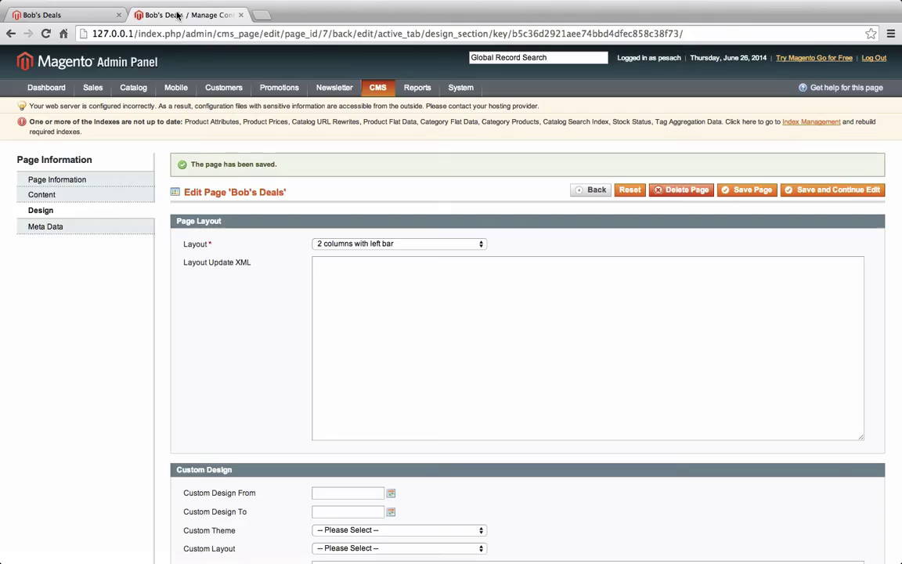
Set Bob's Deals to the '2 columns with right bar' layout and save it
left_click(376, 245)
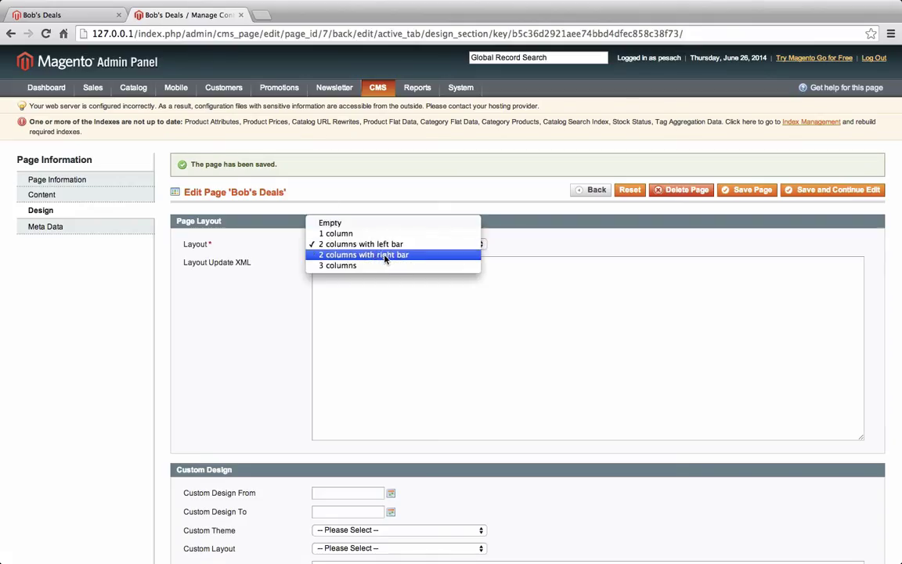
left_click(385, 257)
left_click(787, 190)
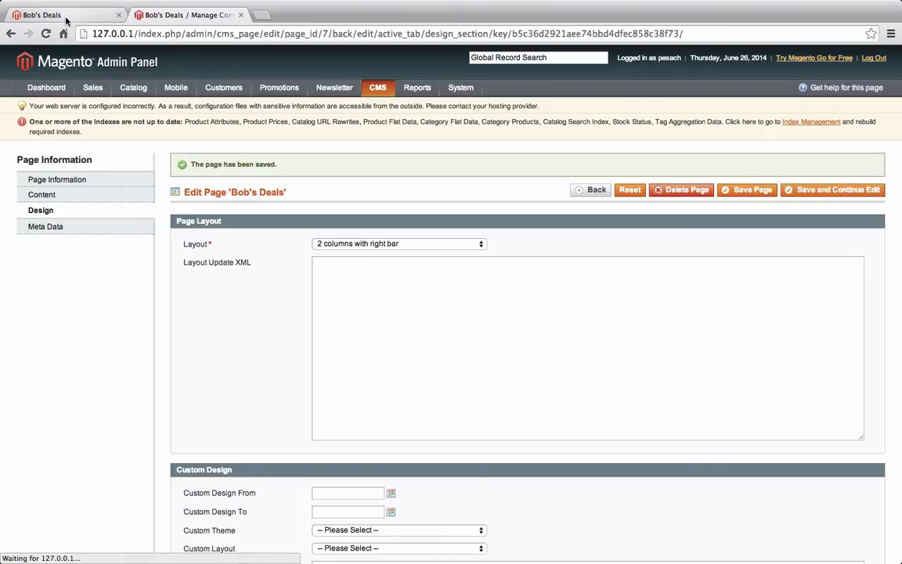
Reload the Bob's Deals storefront and open the store homepage from the logo in a new tab
left_click(66, 17)
key("super+r")
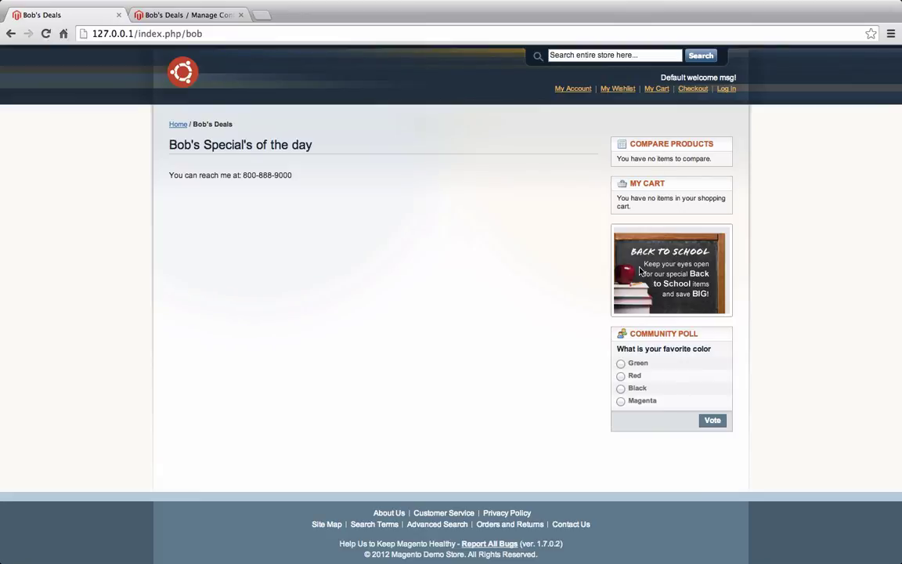
right_click(185, 69)
left_click(203, 76)
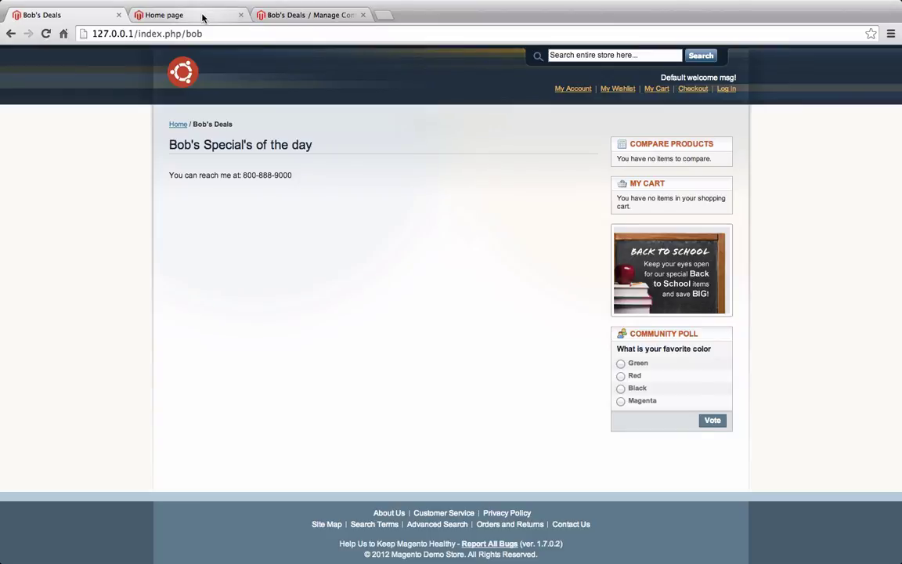
left_click(201, 17)
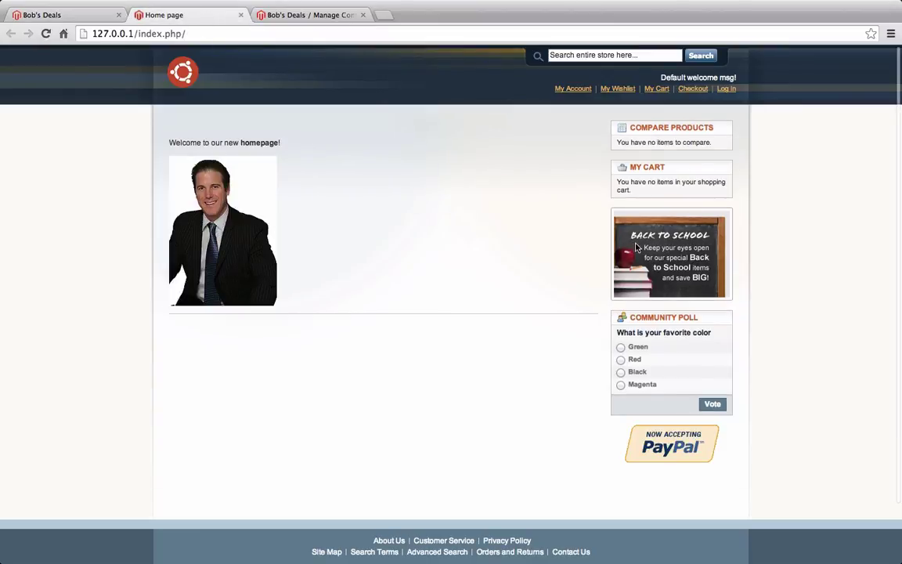
left_click(83, 14)
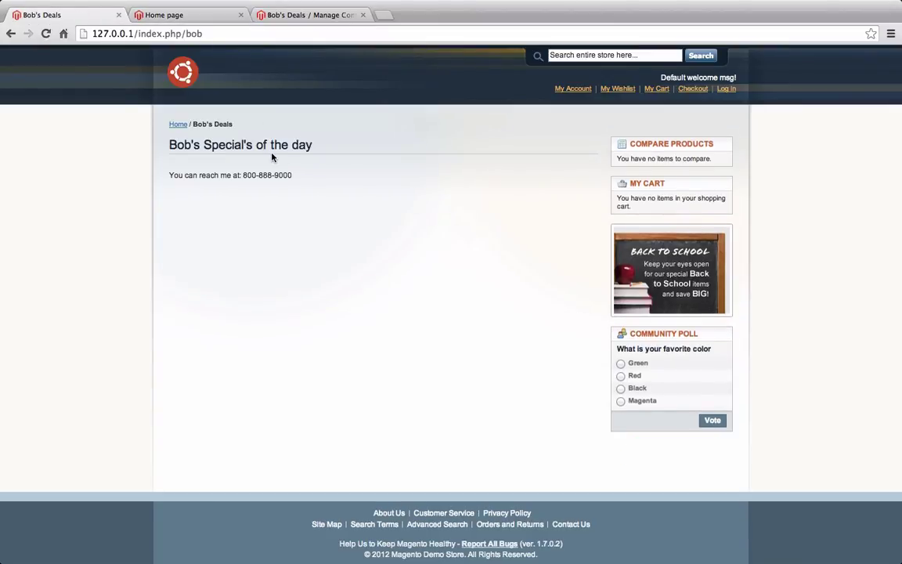
left_click(287, 16)
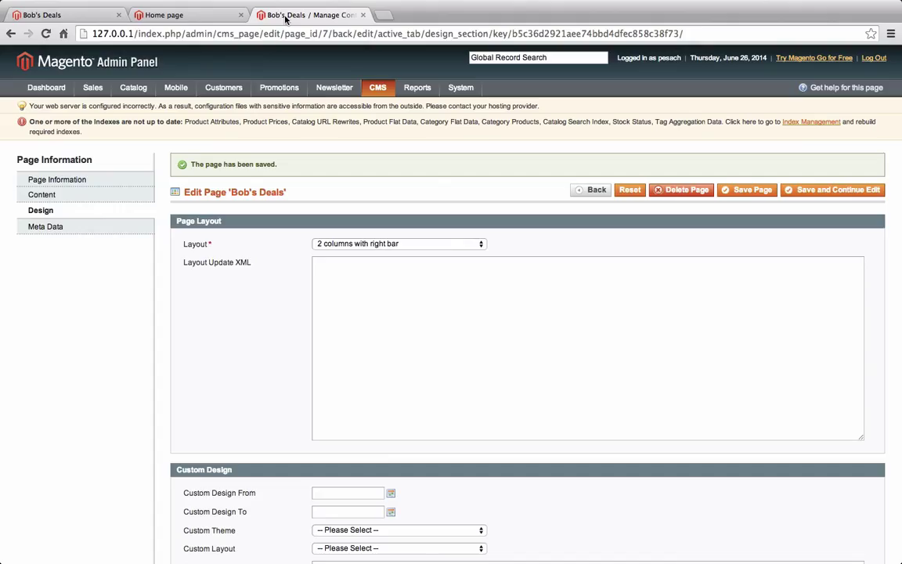
Switch Bob's Deals to the '3 columns' layout and save it
left_click(397, 244)
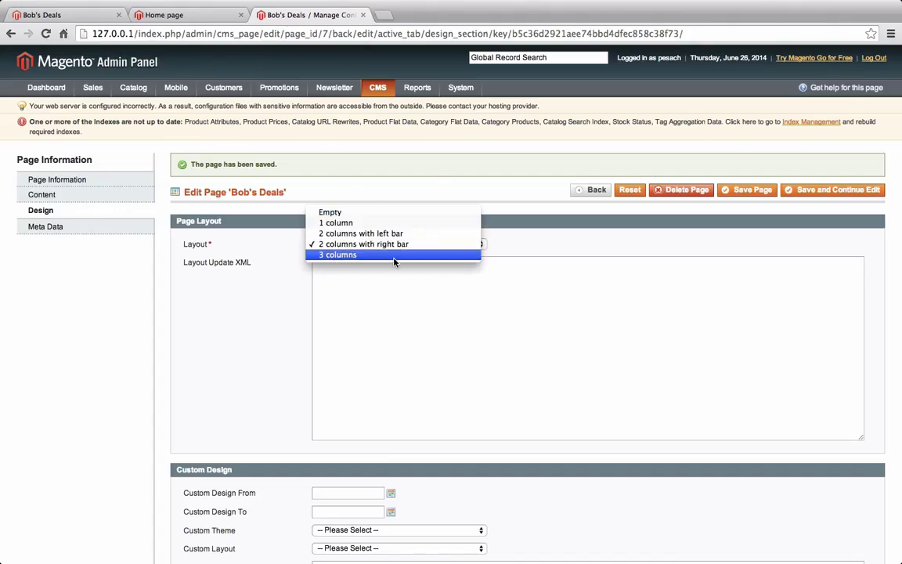
left_click(394, 255)
left_click(836, 191)
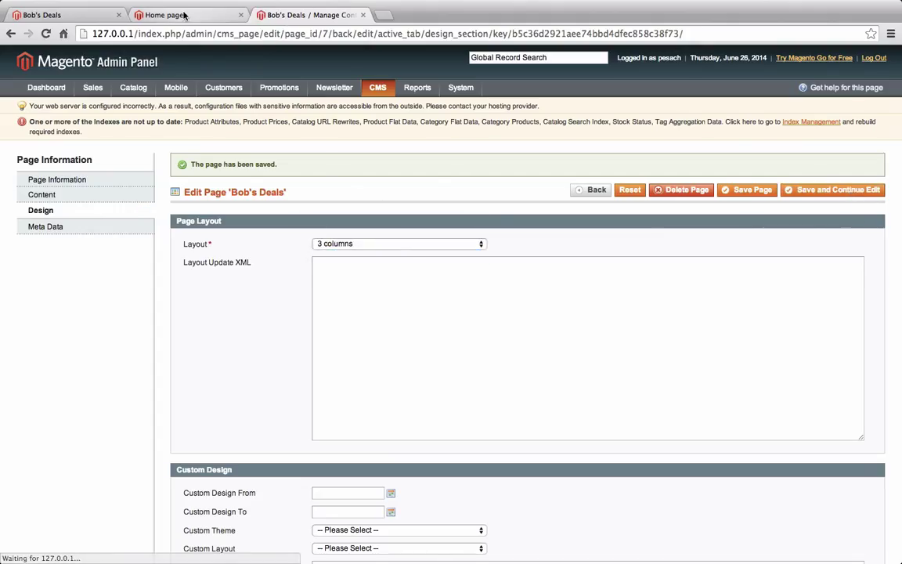
Reload the Bob's Deals storefront to check the three-column layout against the homepage
left_click(184, 15)
left_click(91, 15)
key("super+r")
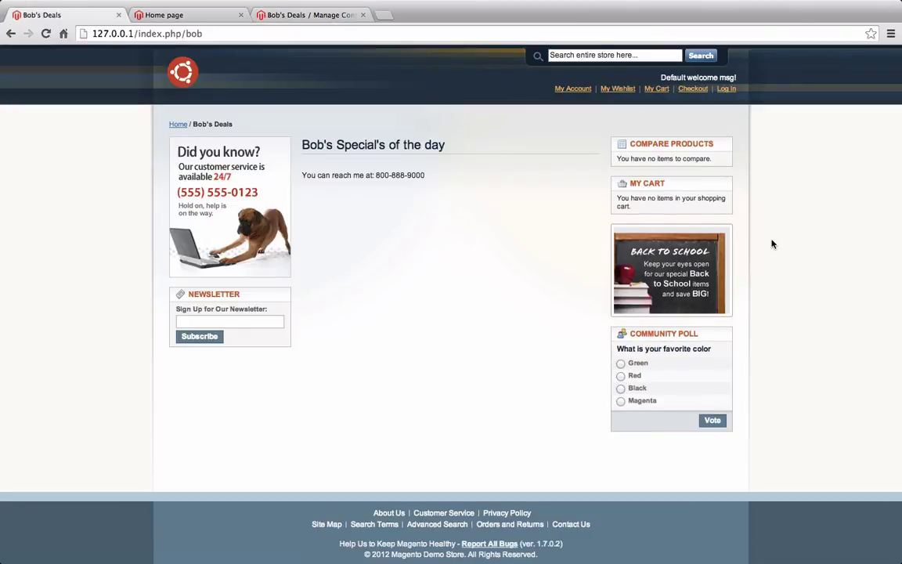
scroll(582, 320, "down", 3)
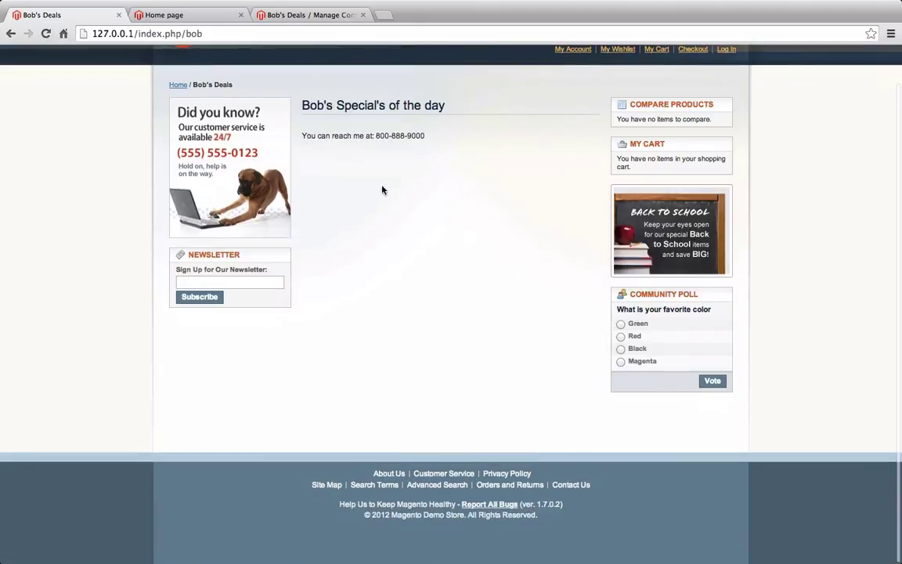
left_click(199, 15)
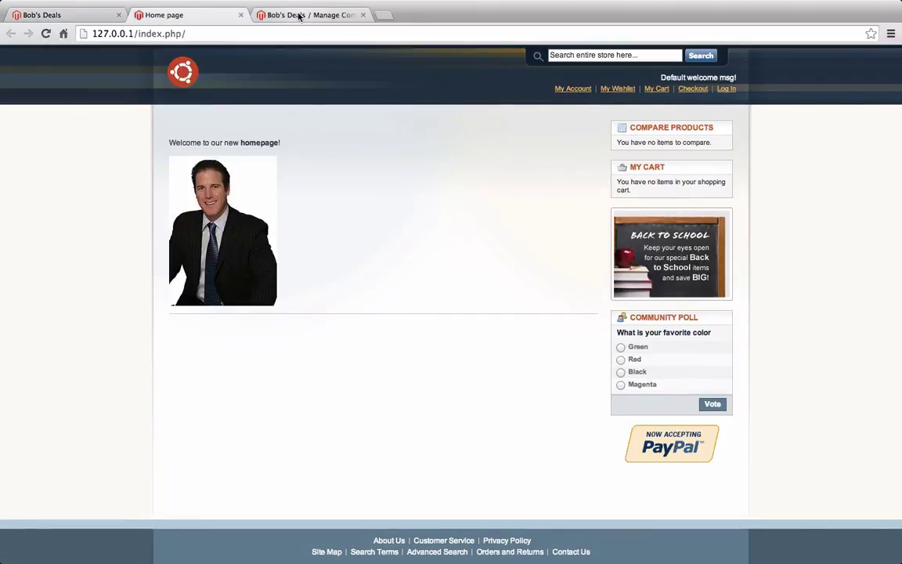
left_click(298, 14)
left_click(390, 245)
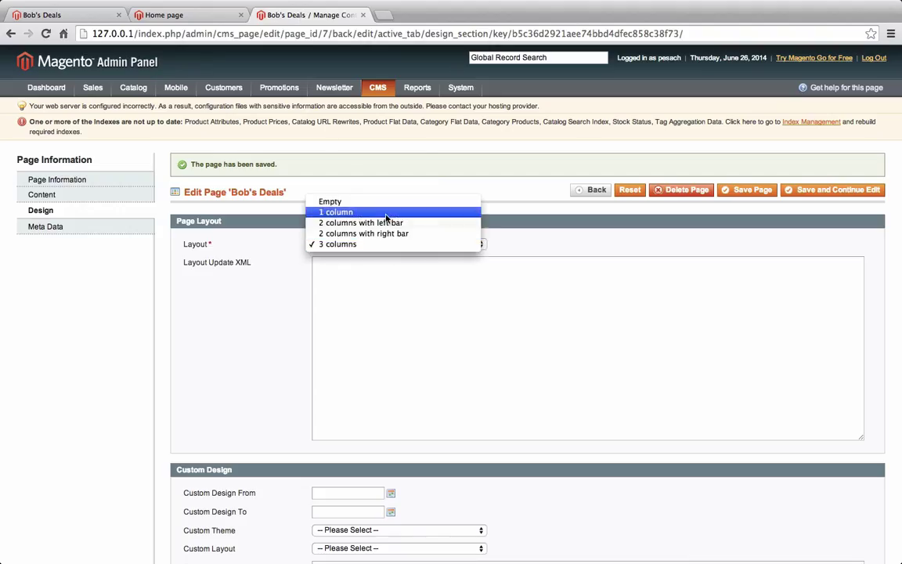
Save Bob's Deals with the 'Empty' page layout
left_click(385, 216)
left_click(380, 244)
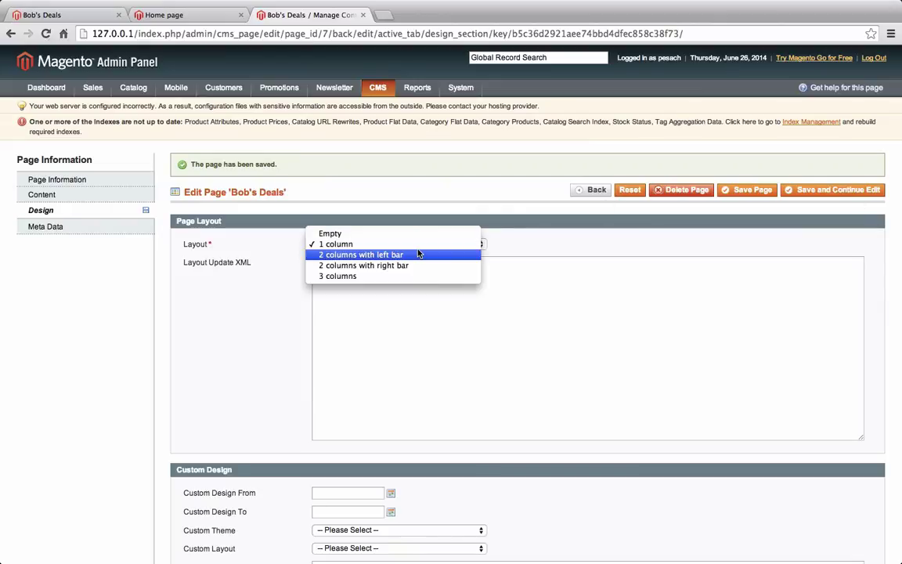
left_click(418, 234)
left_click(807, 191)
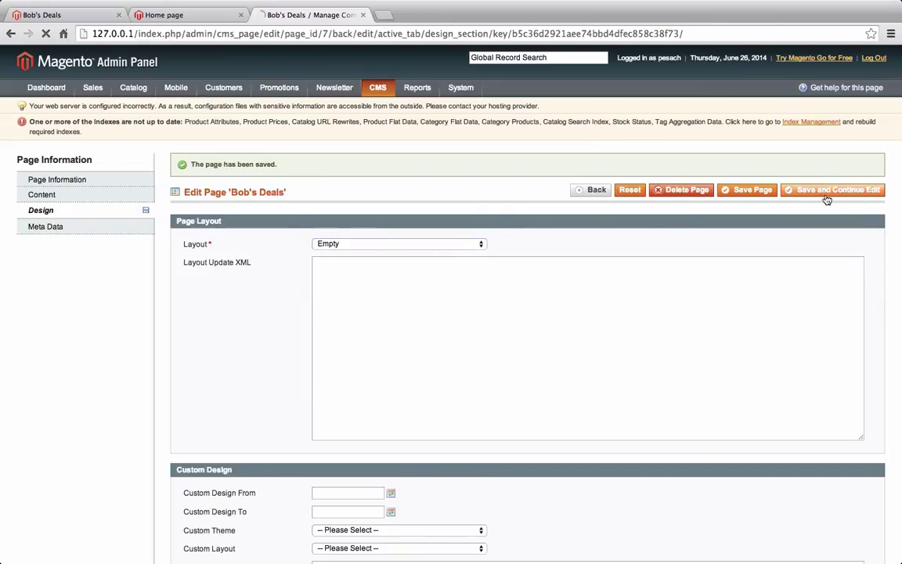
Reload the Bob's Deals storefront to view the Empty layout and compare with the homepage
left_click(82, 14)
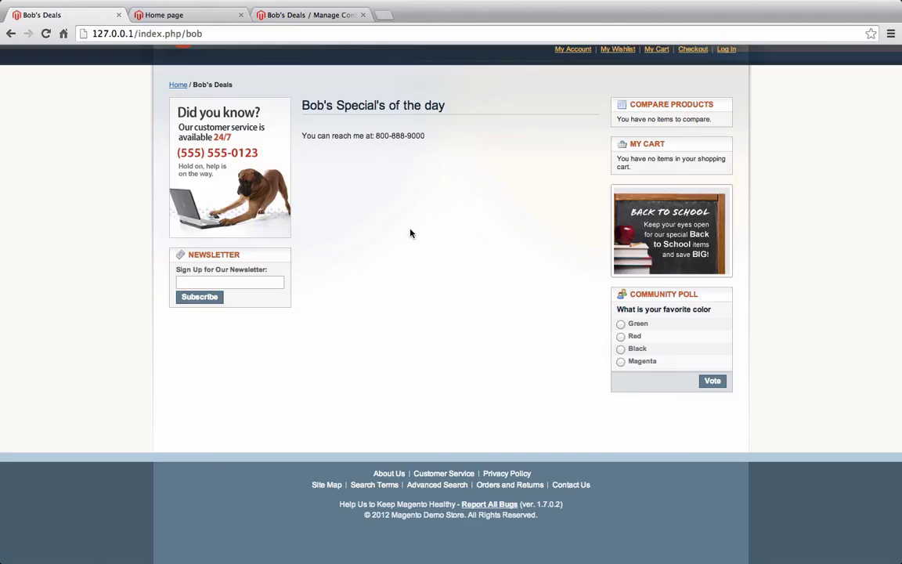
key("super+r")
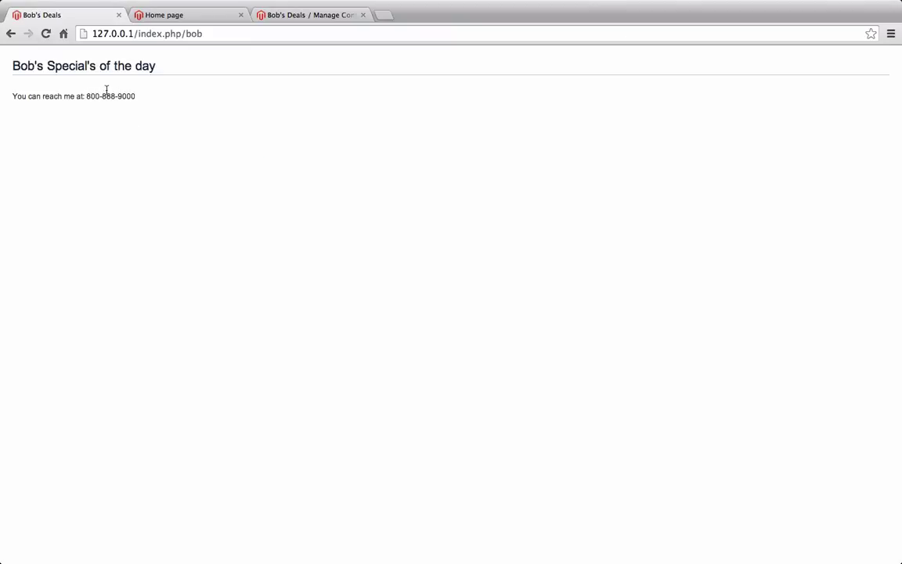
left_click(201, 17)
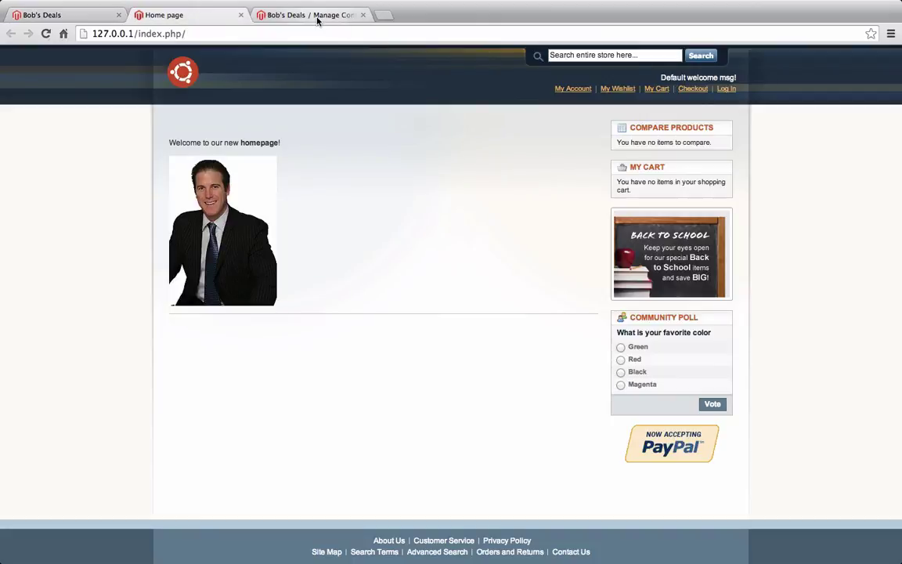
left_click(314, 16)
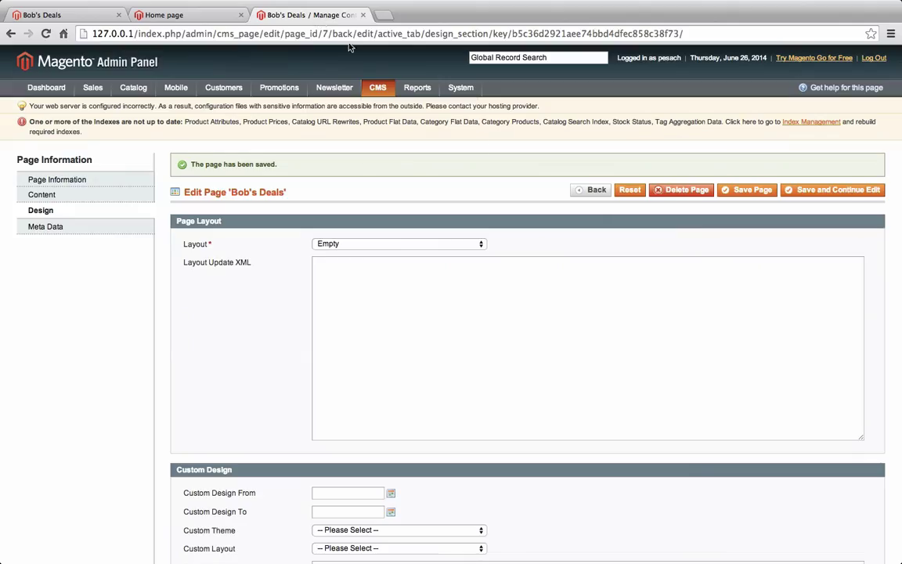
Change Bob's Deals to the '1 column' layout and save it
left_click(393, 243)
left_click(337, 254)
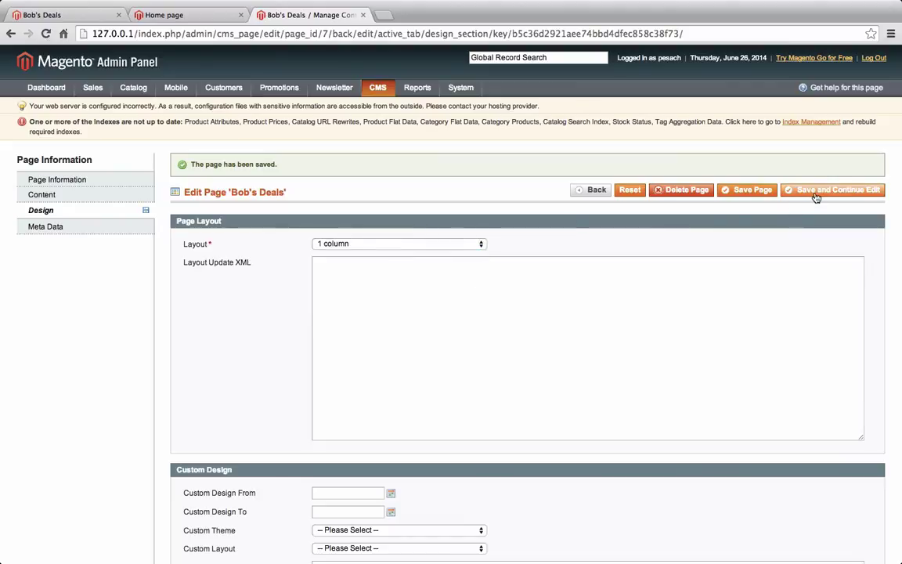
left_click(817, 196)
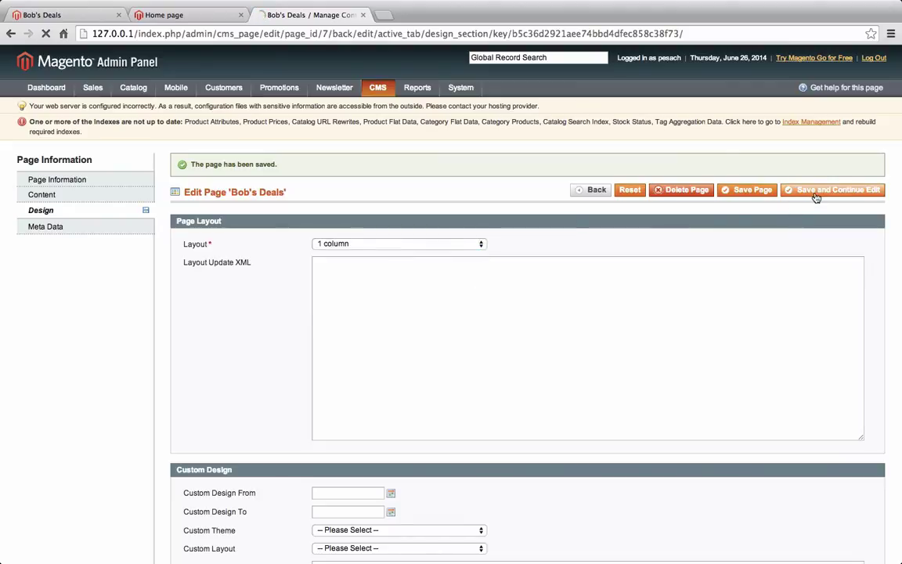
left_click(50, 16)
Reload the Bob's Deals storefront at index.php/bob to confirm the sidebar-free 1 column layout
key("super+r")
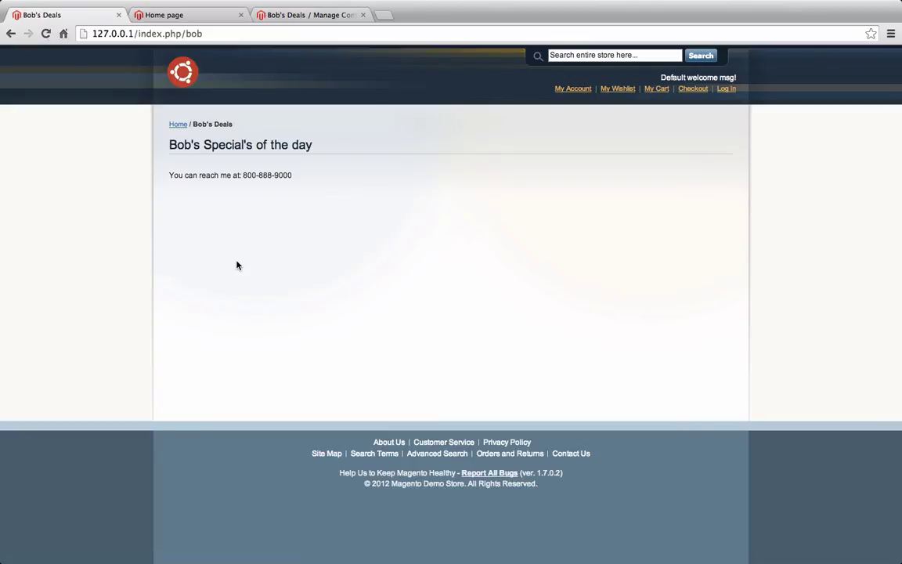
left_click(195, 16)
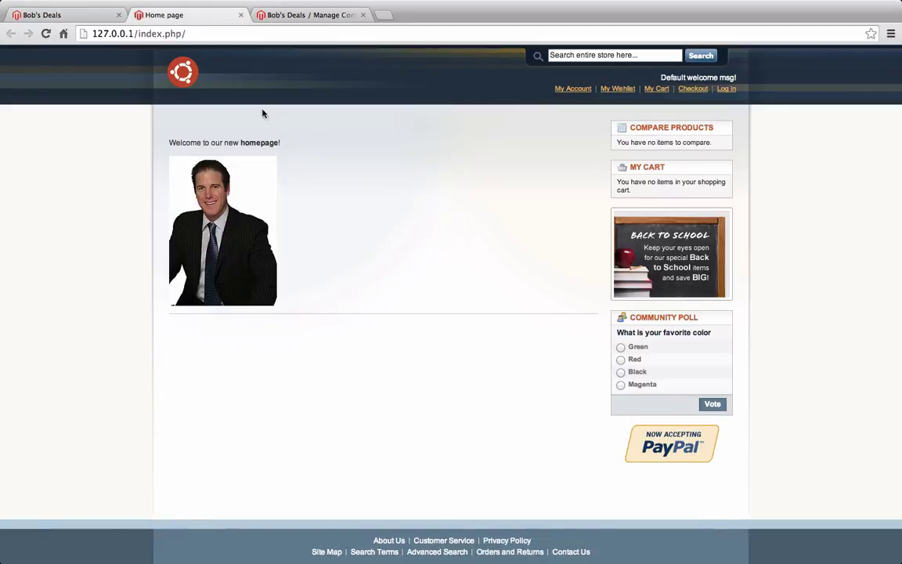
left_click(317, 15)
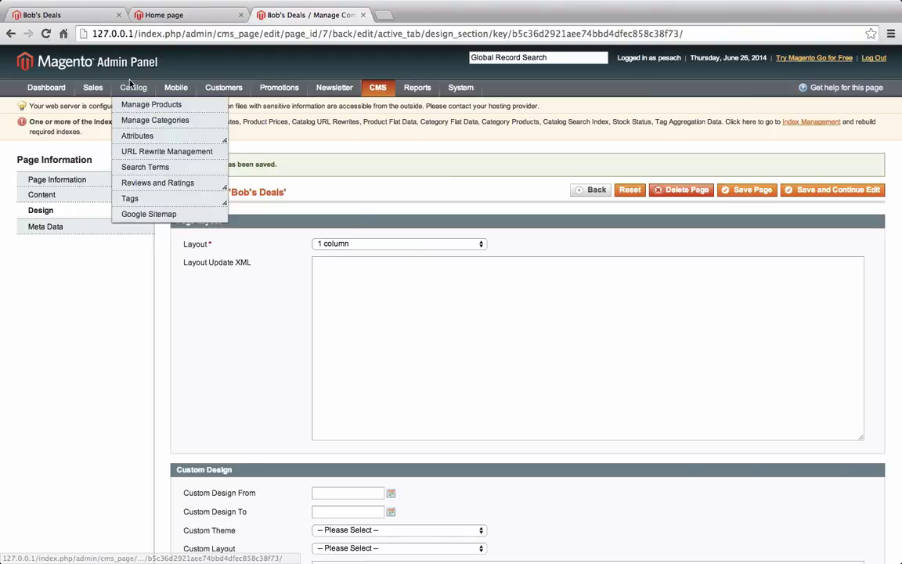
left_click(64, 22)
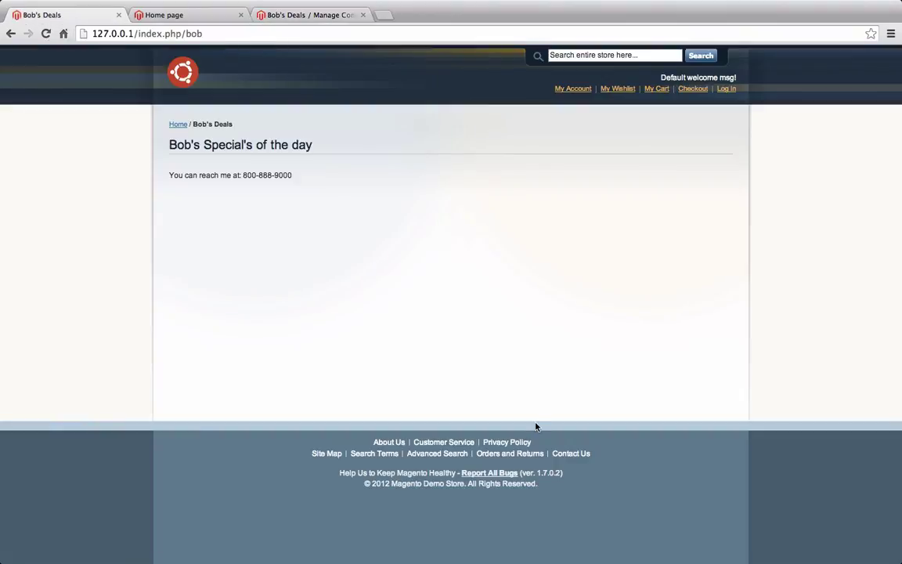